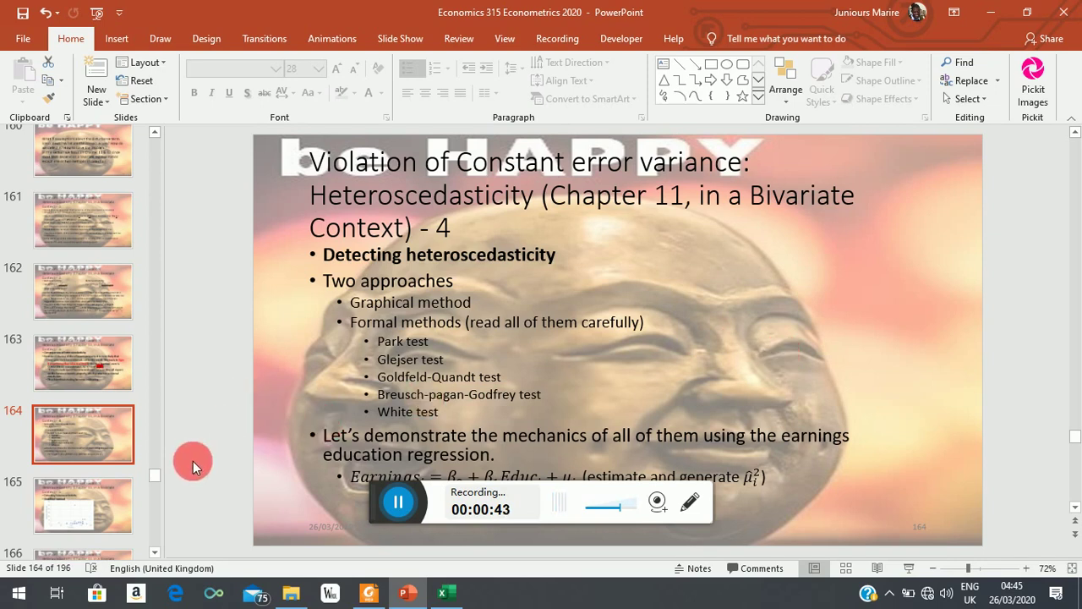
# Show the graphical method scatter plot on slide 165 in a restored, repositioned window with the slide enlarged to 70%.
pyautogui.click(103, 505)
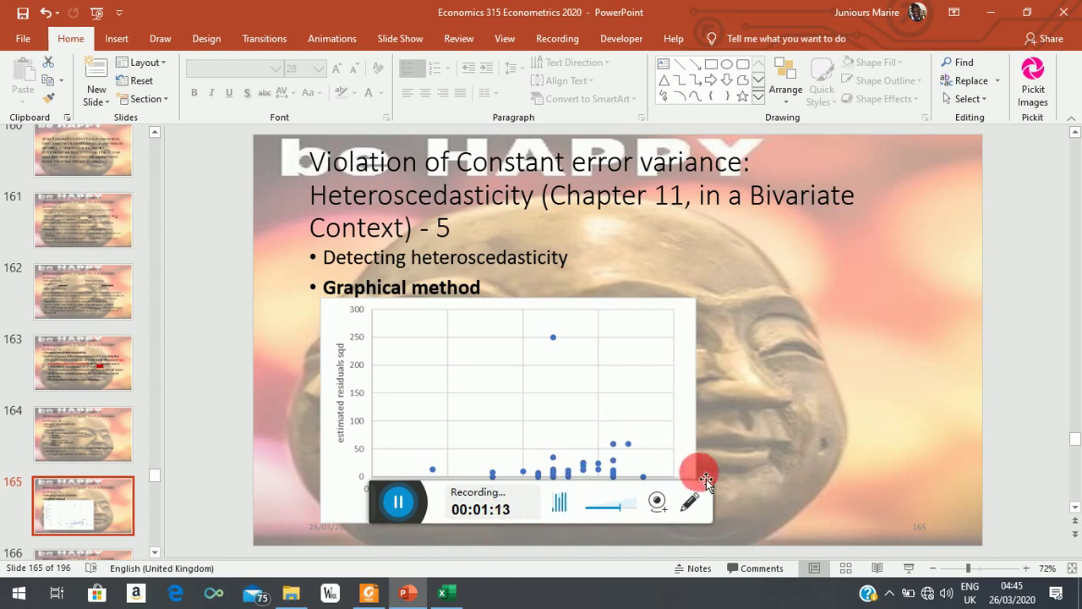
pyautogui.click(1027, 13)
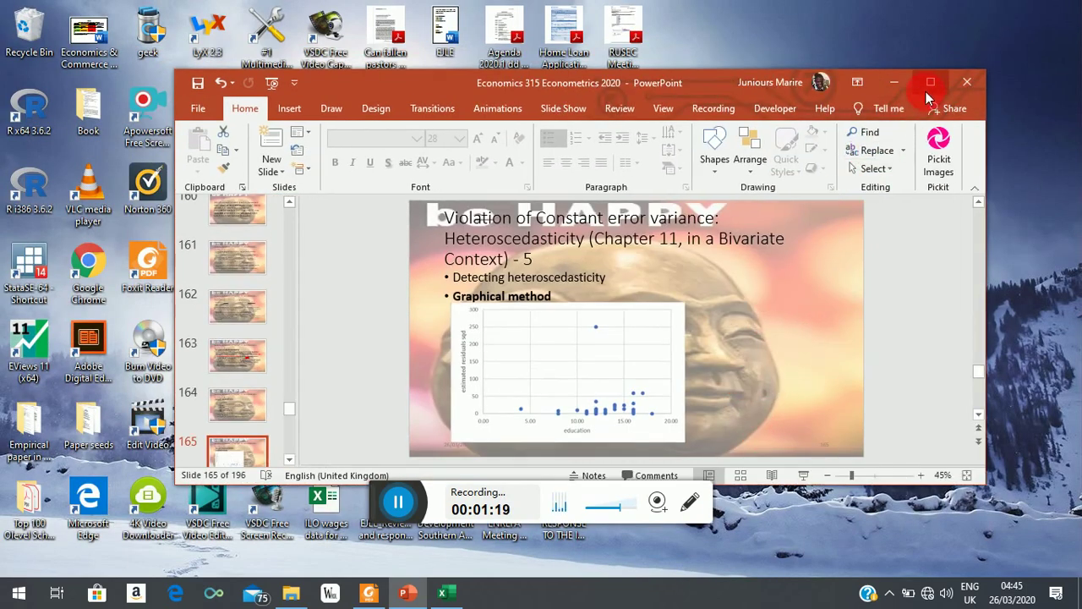
pyautogui.click(919, 477)
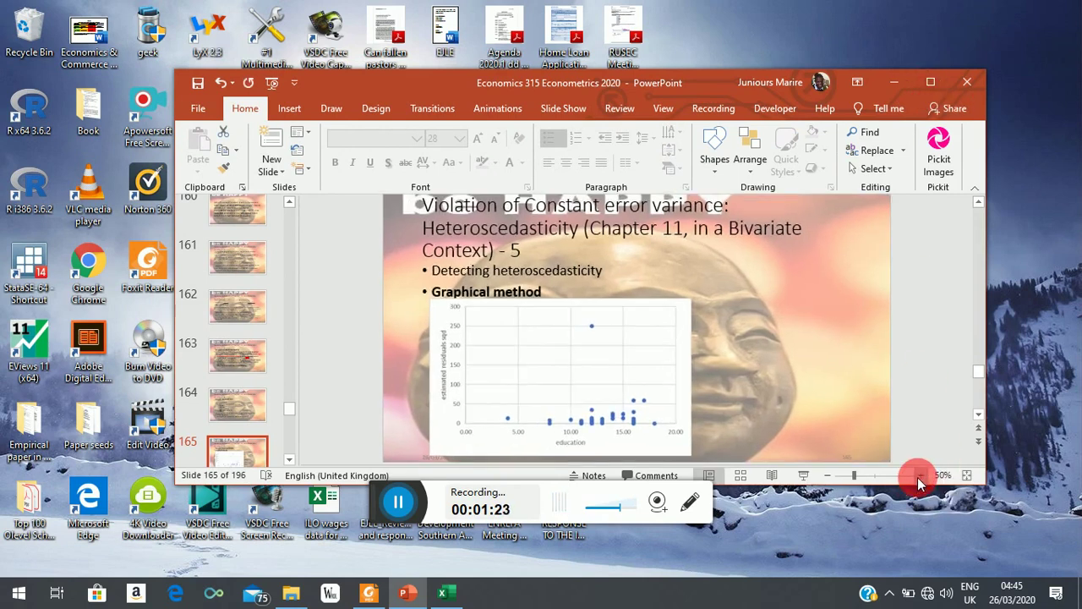
pyautogui.click(919, 478)
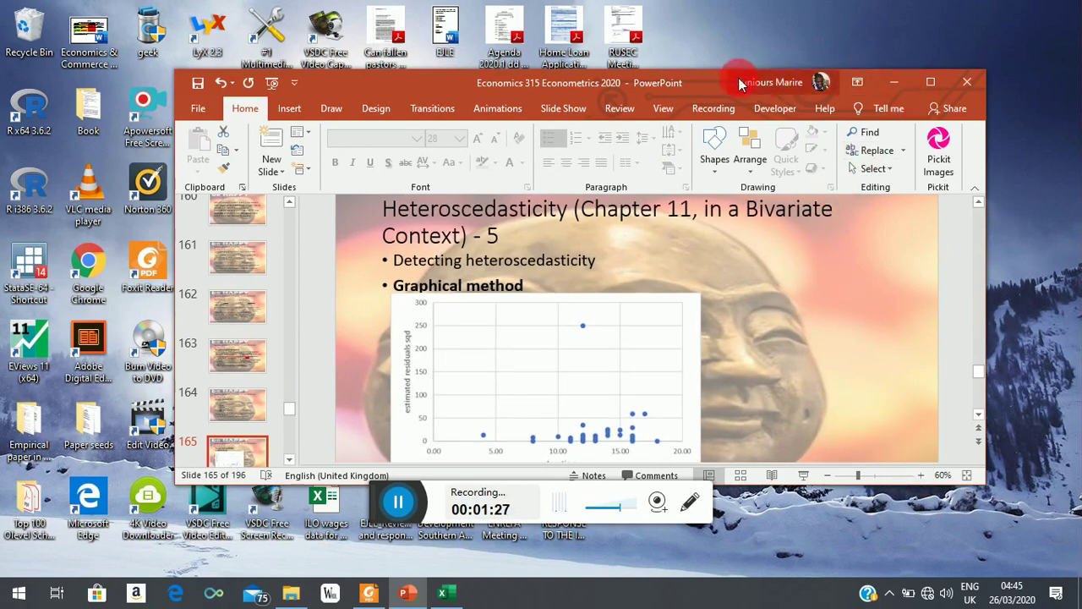
pyautogui.moveTo(712, 82); pyautogui.dragTo(706, 31)
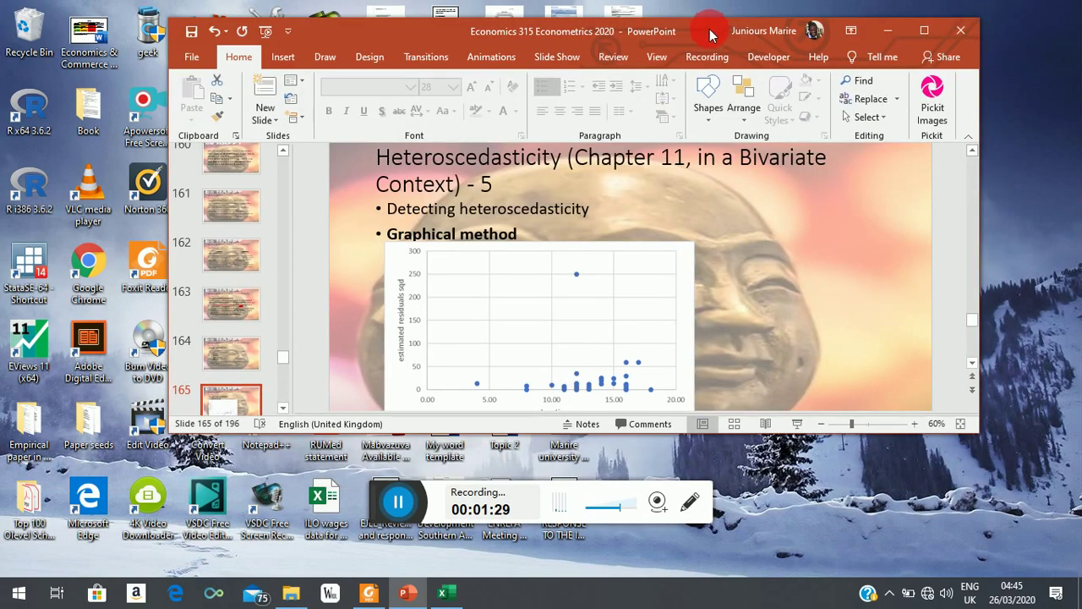
pyautogui.click(914, 423)
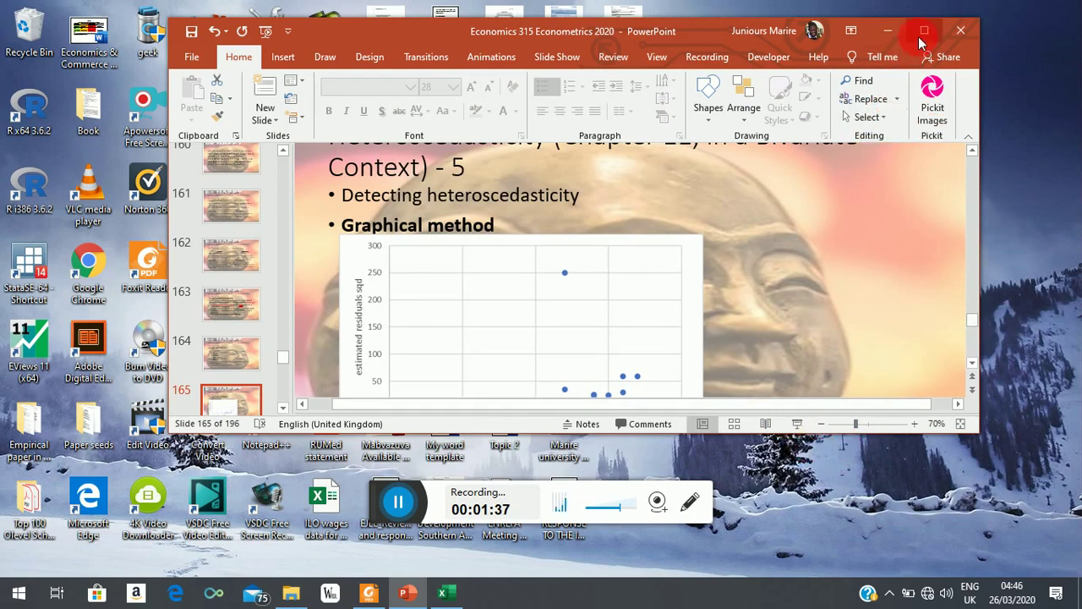
pyautogui.scroll(-2, 856, 287)
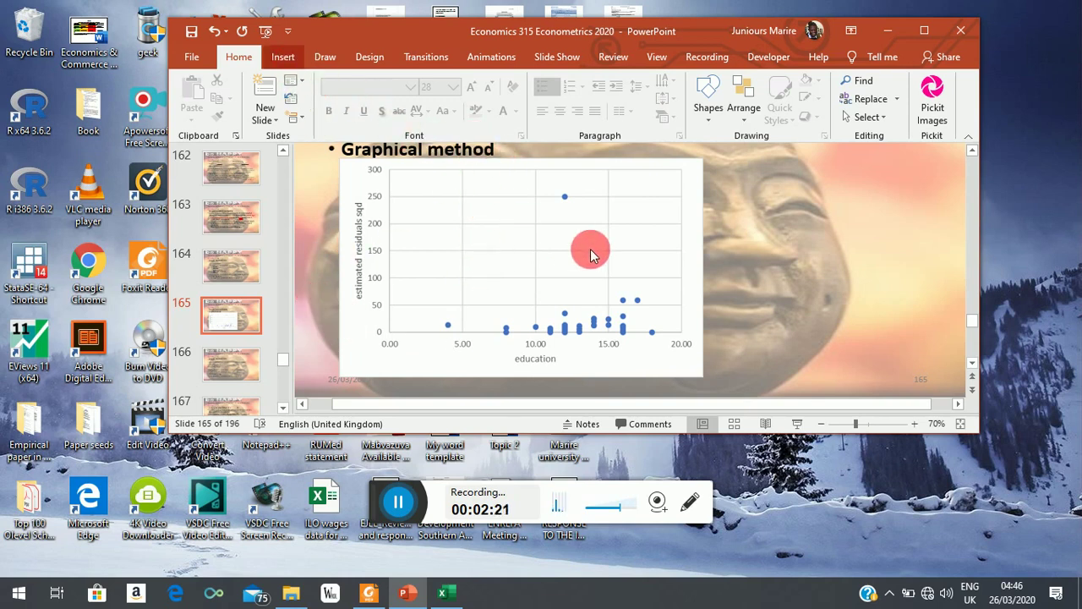
pyautogui.click(282, 56)
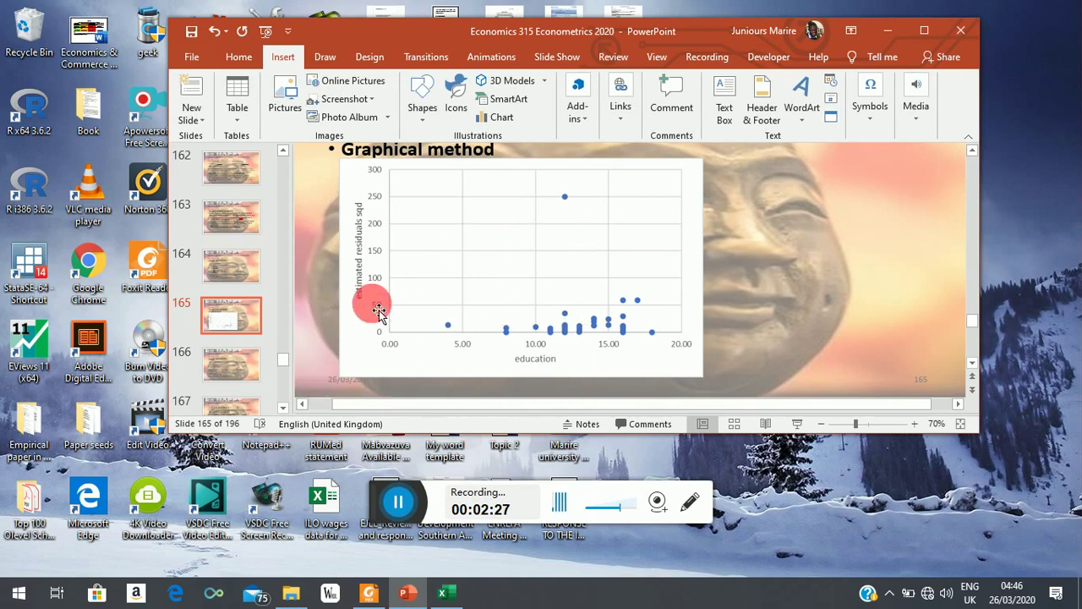
# Show the Park test on slide 166 in a maximized window with the slide zoomed to 60%.
pyautogui.click(234, 372)
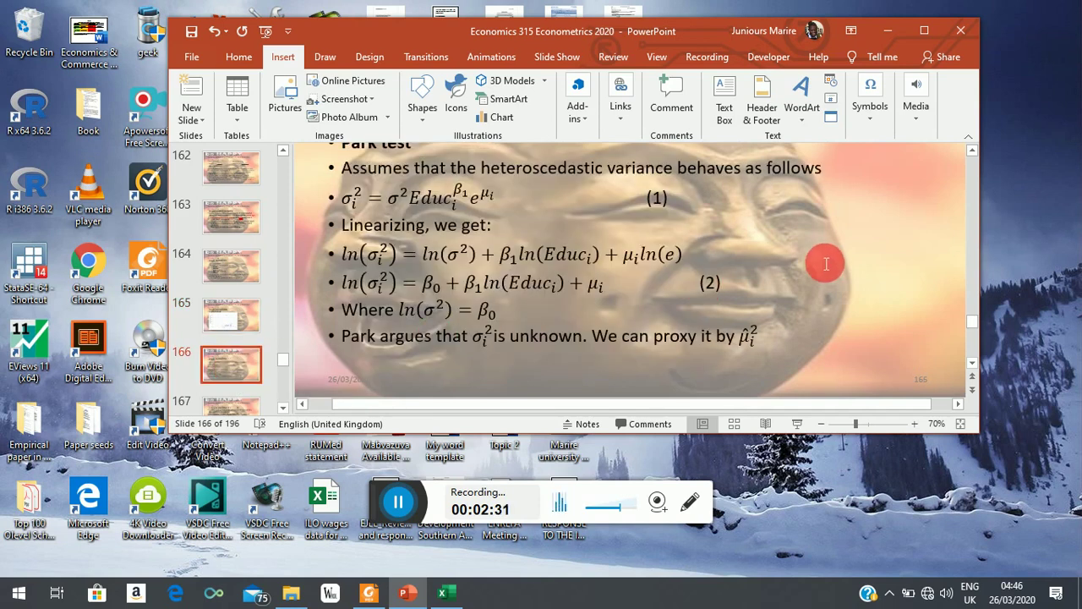
pyautogui.click(923, 30)
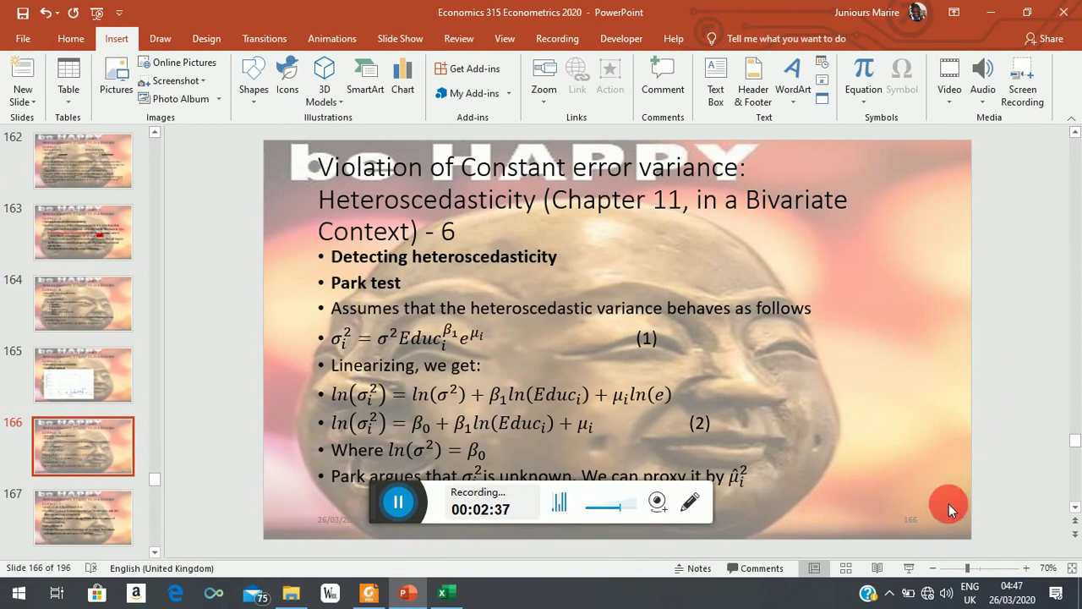
pyautogui.click(932, 567)
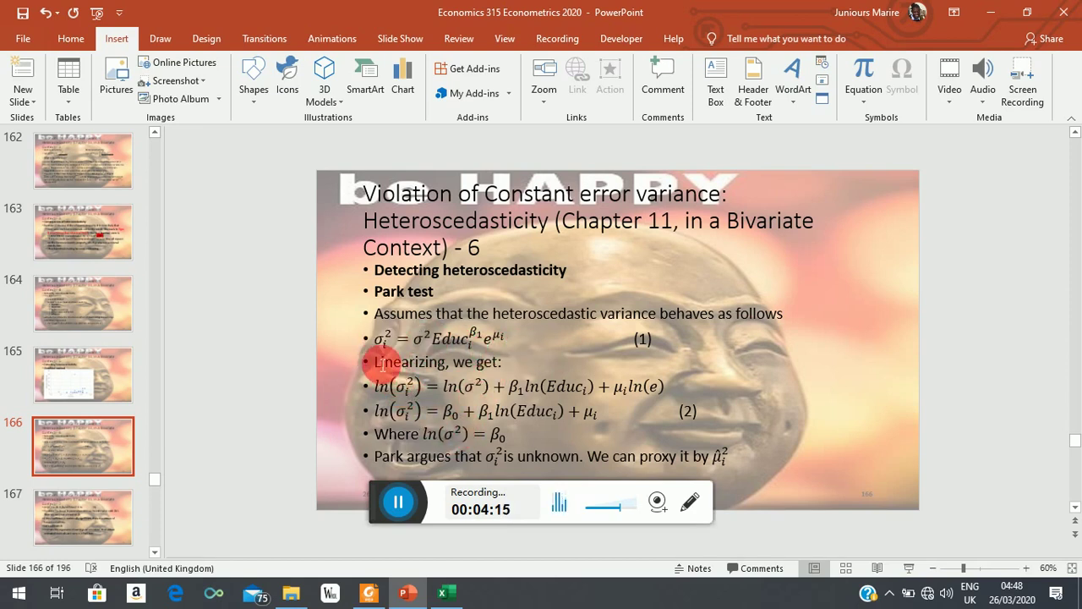
# Add the note "log(MN) = logM + logN; logM^X = XlogM" after equation (1) on the Park test slide.
pyautogui.click(715, 350)
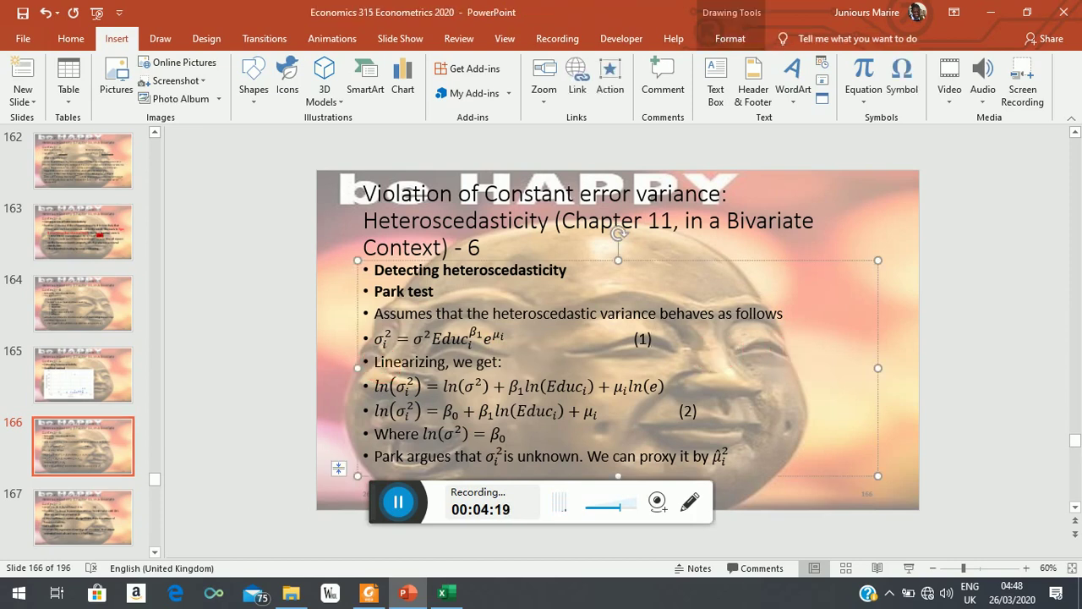
pyautogui.write('log(MN) = logM + logN; lo')
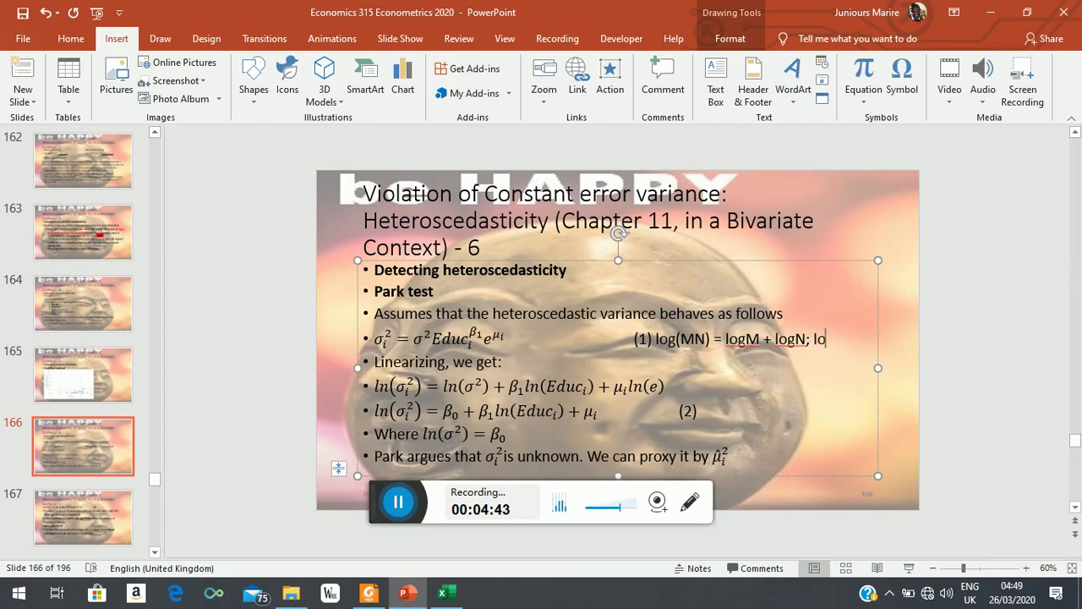
pyautogui.write('gM')
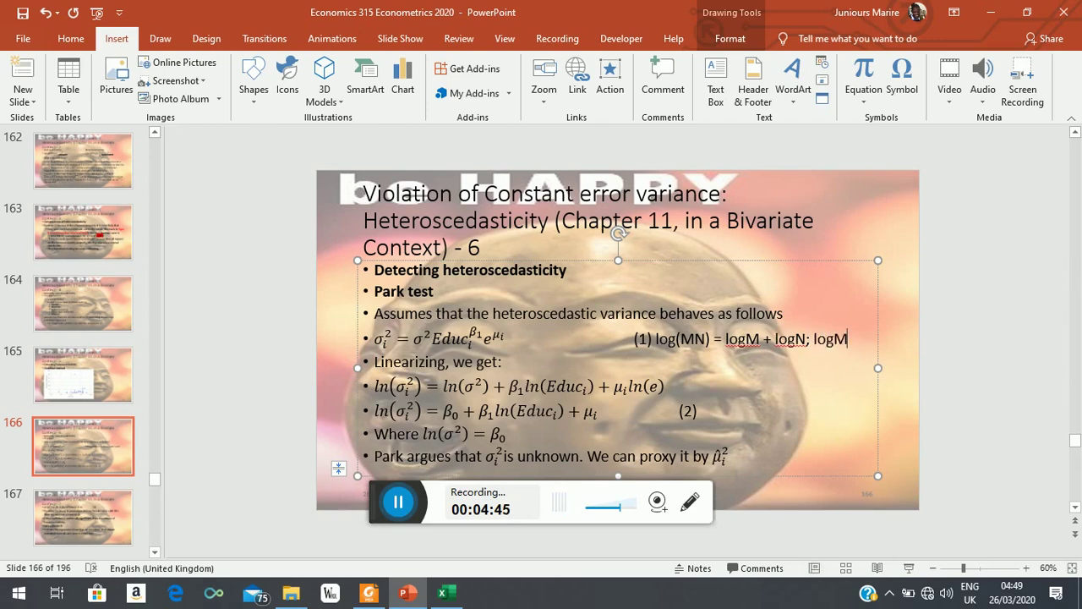
pyautogui.write('^')
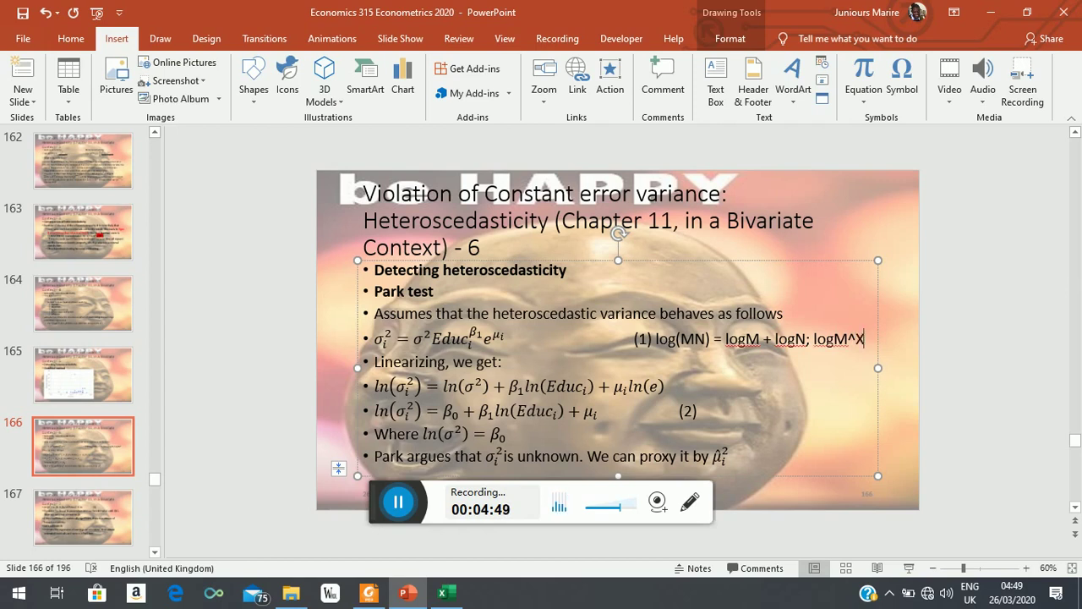
pyautogui.write('X =')
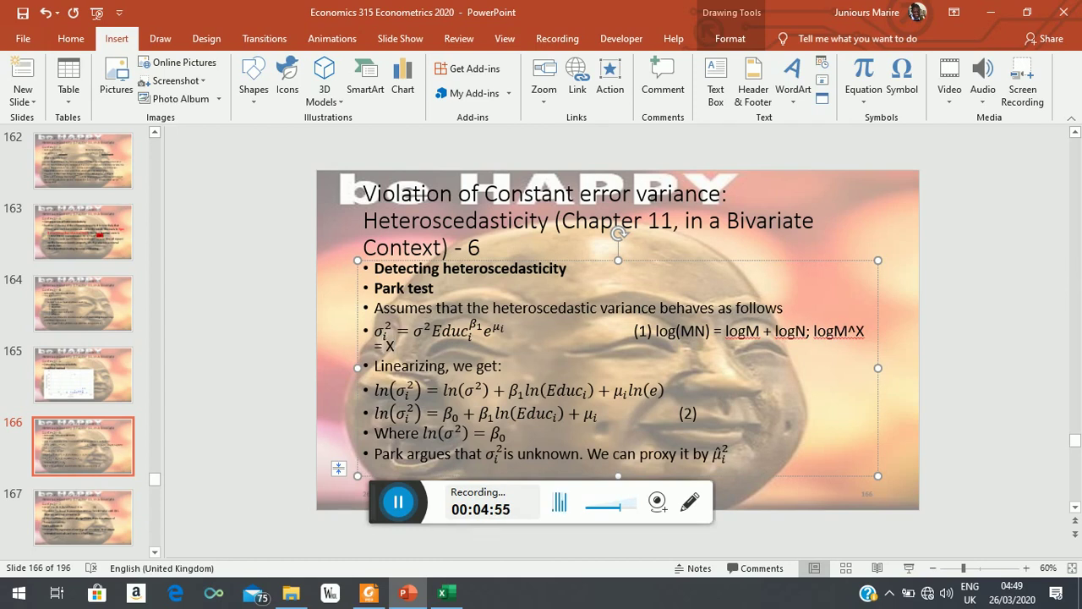
pyautogui.write(' XlogM')
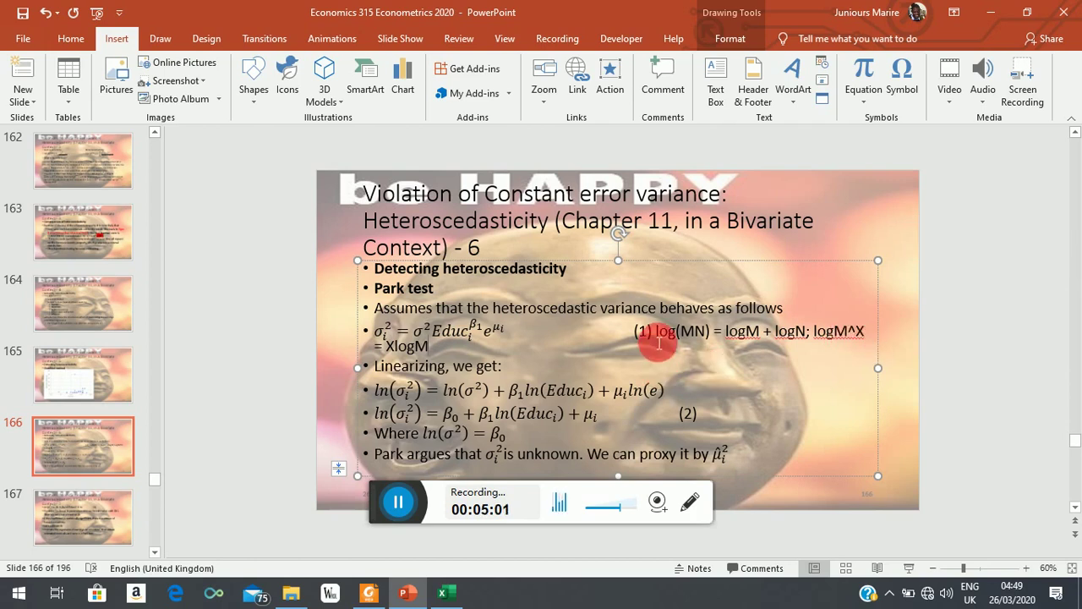
# Color the logarithm rules note beside equation (1) red.
pyautogui.moveTo(664, 338); pyautogui.dragTo(452, 353)
pyautogui.click(69, 39)
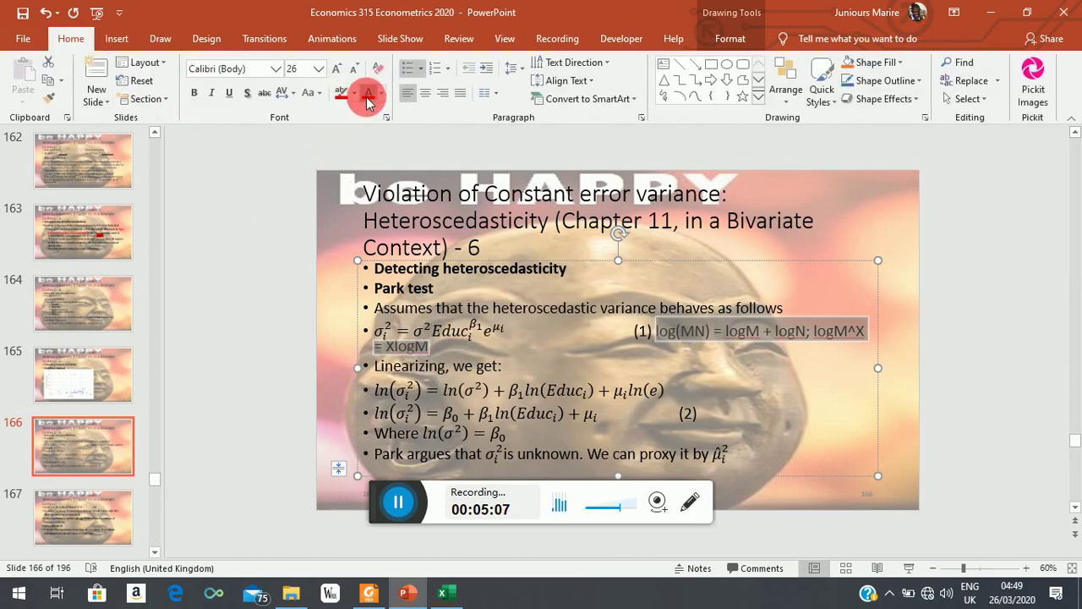
pyautogui.click(815, 392)
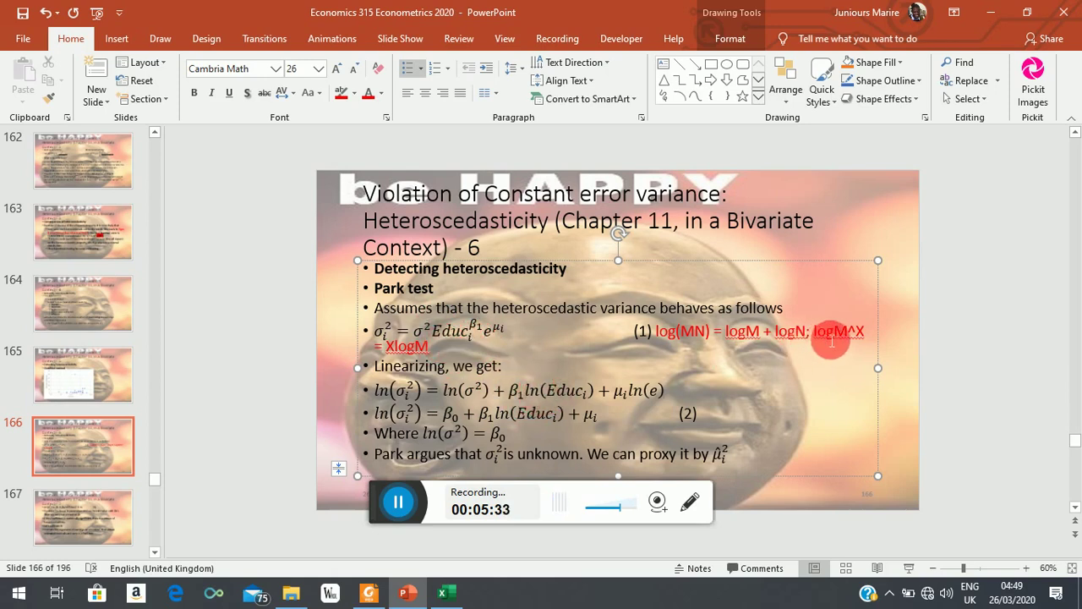
# Highlight the rule "logM^X = XlogM", then review the earnings regression on slide 164 and return to the Park test on slide 166.
pyautogui.moveTo(814, 338); pyautogui.dragTo(852, 362)
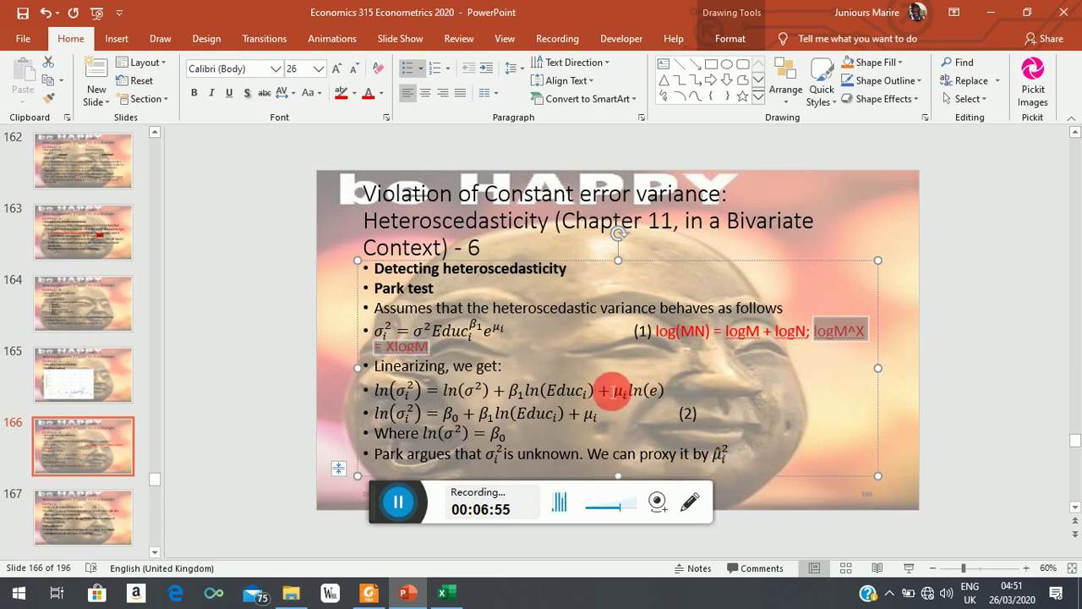
pyautogui.click(88, 463)
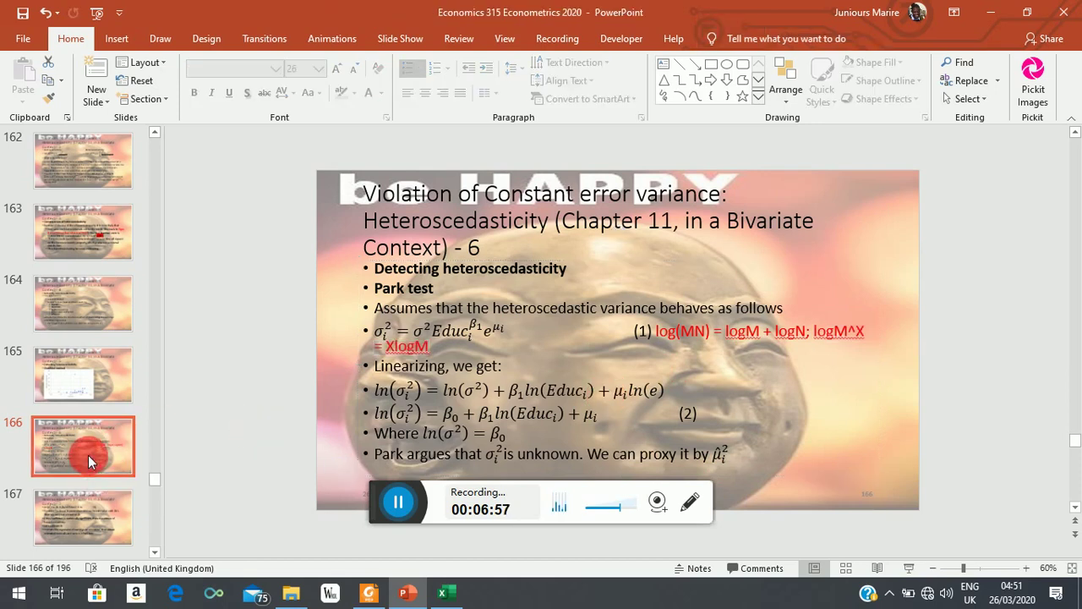
pyautogui.click(105, 319)
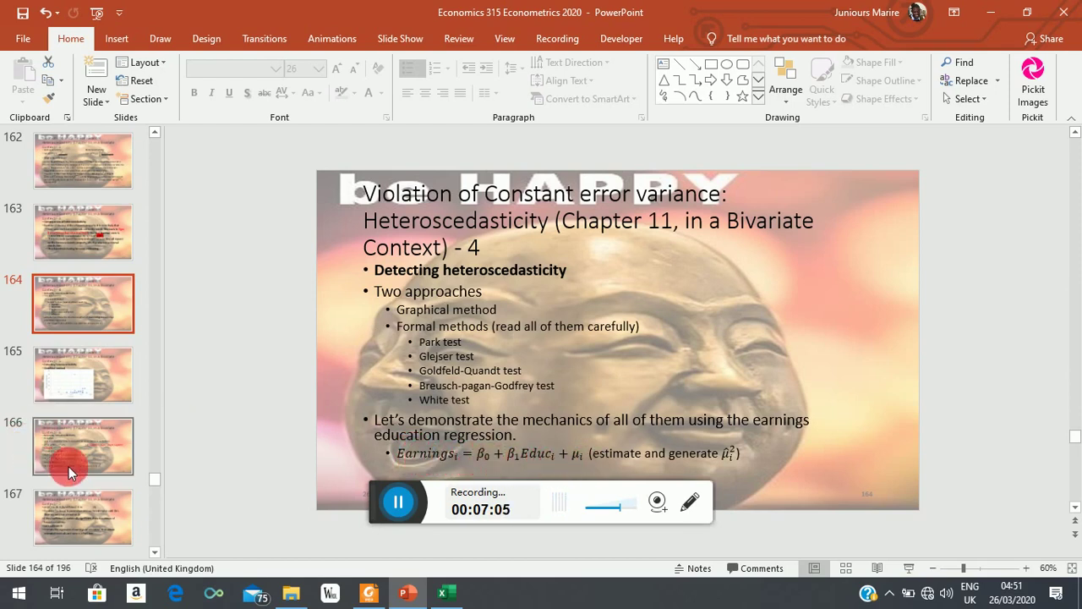
pyautogui.click(108, 464)
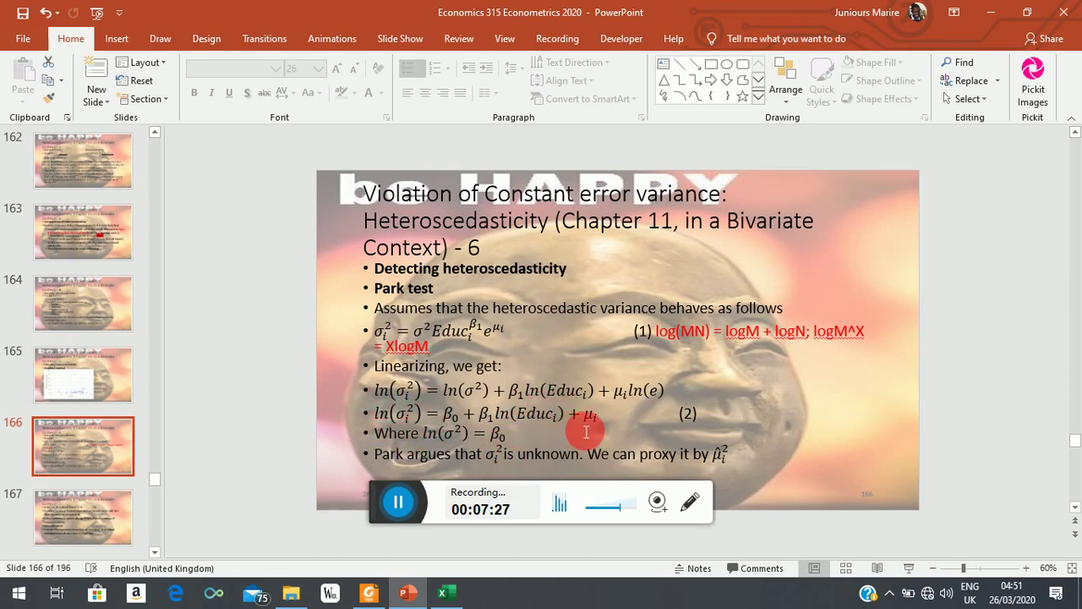
# Color the β1 coefficient in equation (3) on slide 167 red.
pyautogui.click(76, 505)
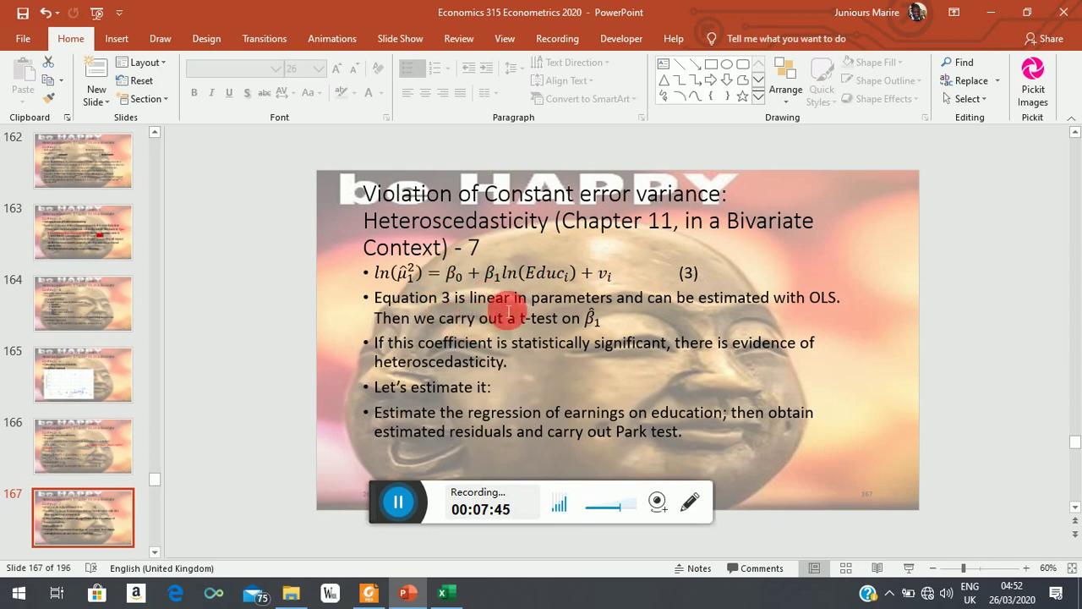
pyautogui.doubleClick(488, 279)
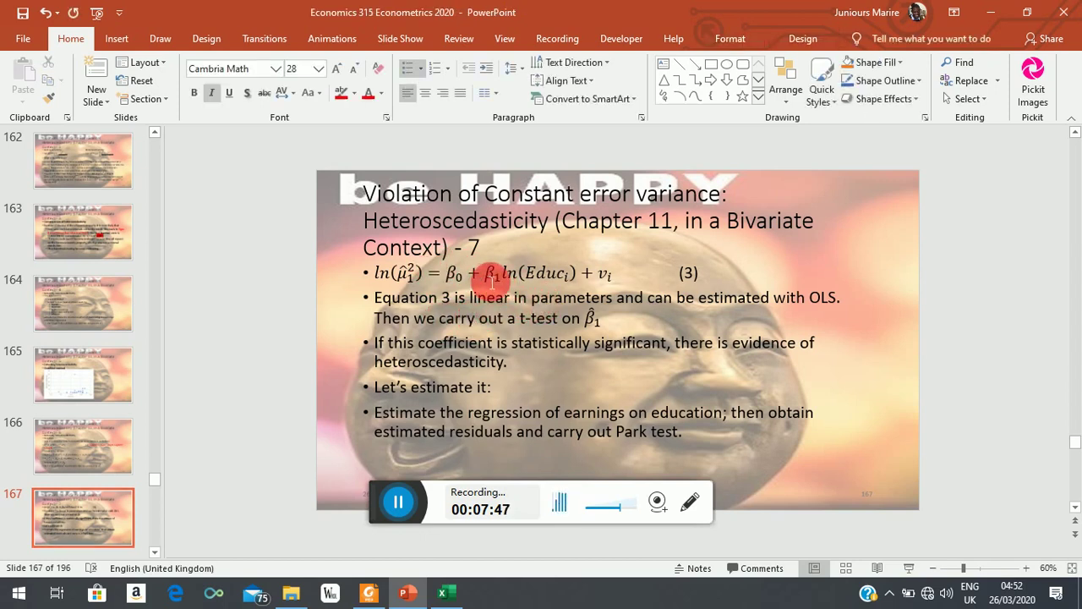
pyautogui.click(369, 93)
pyautogui.click(623, 342)
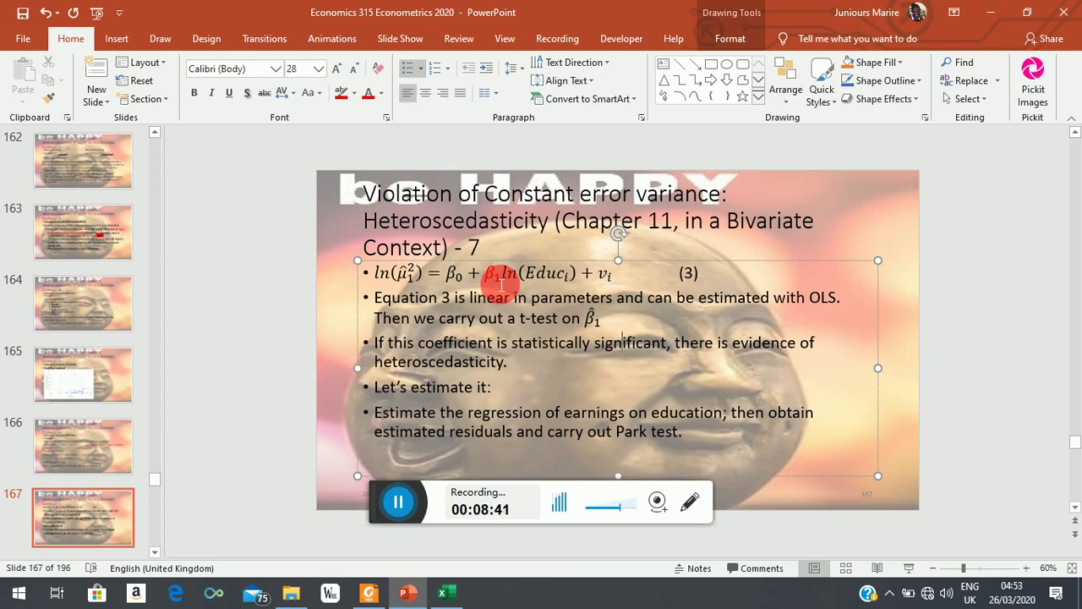
# Show the Park test procedure and decision rule on slide 168.
pyautogui.click(154, 551)
pyautogui.scroll(-3, 154, 551)
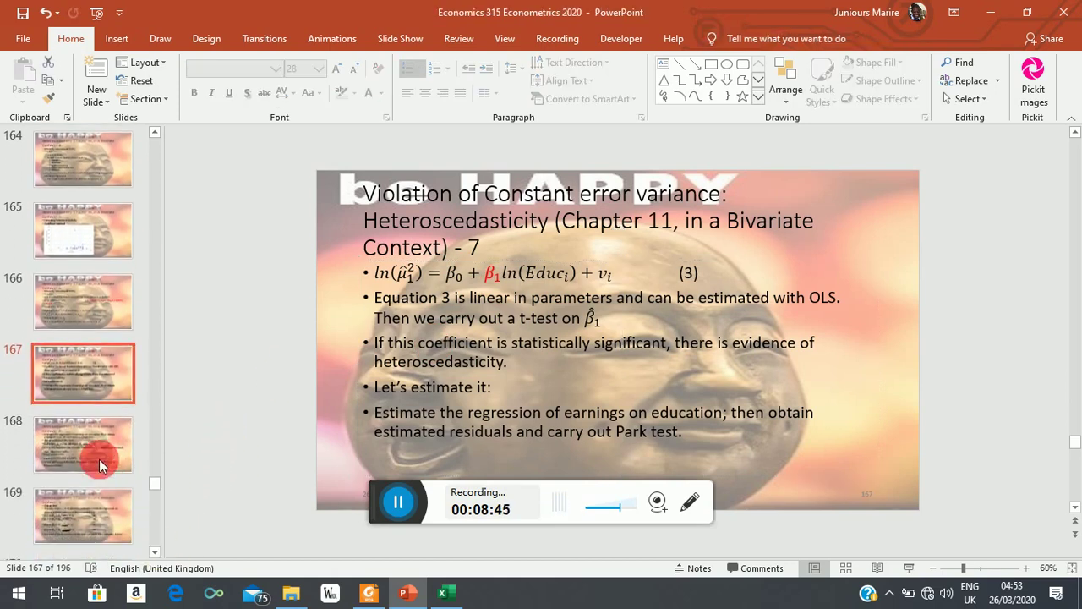
pyautogui.click(98, 456)
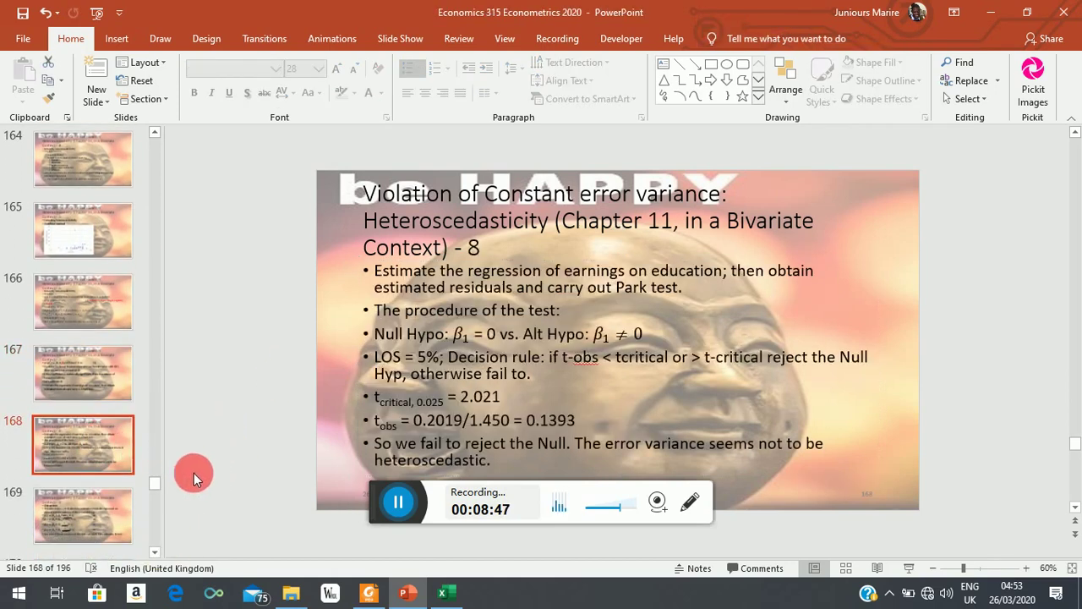
# Switch to the Excel workbook with the earnings and education data and open the Regression tool from Data Analysis.
pyautogui.click(445, 597)
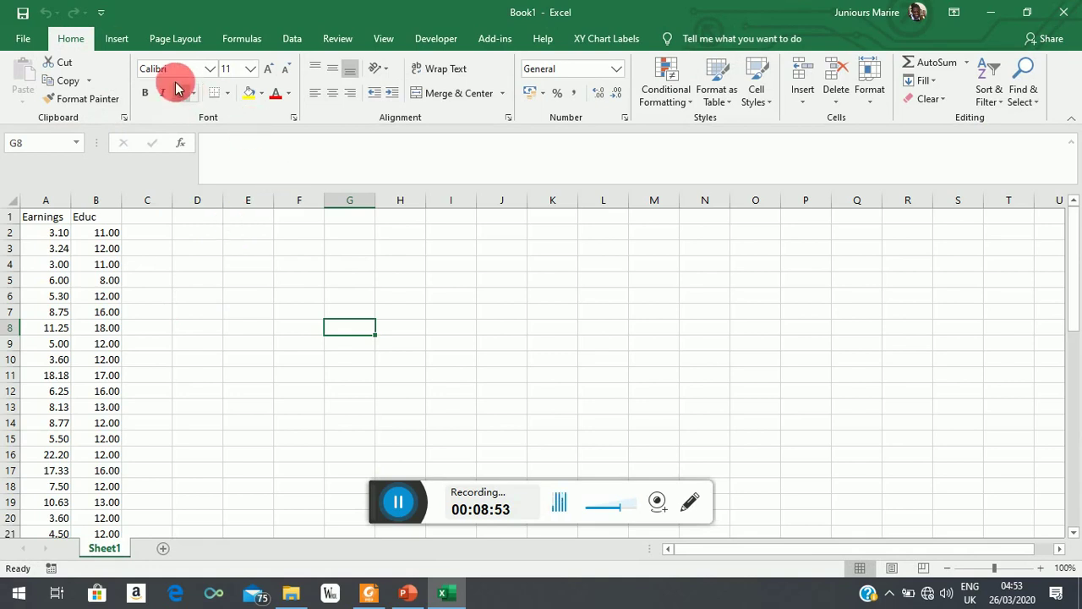
pyautogui.click(292, 37)
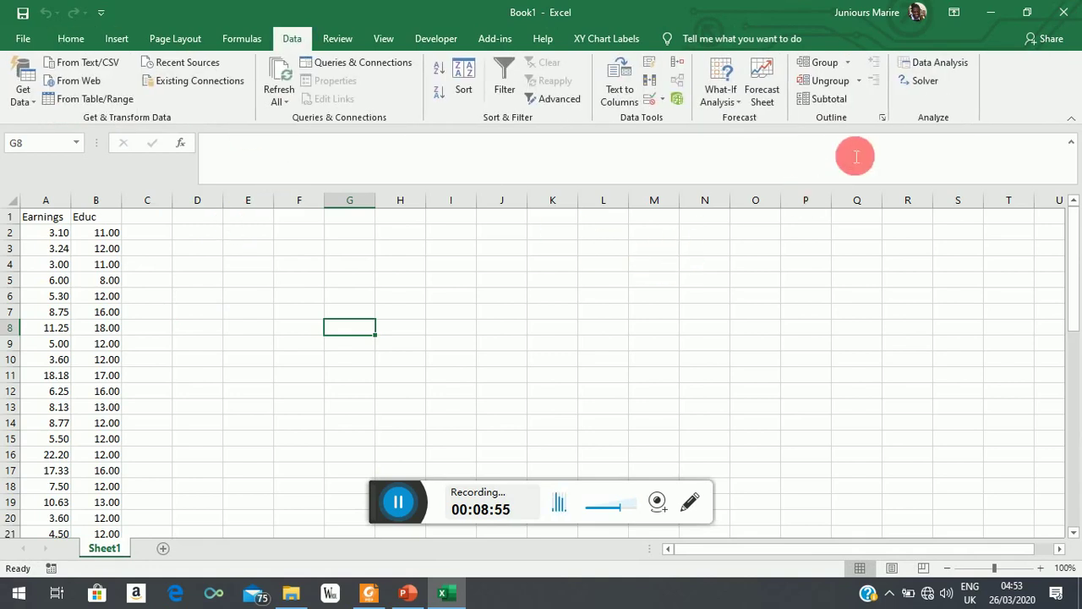
pyautogui.click(934, 62)
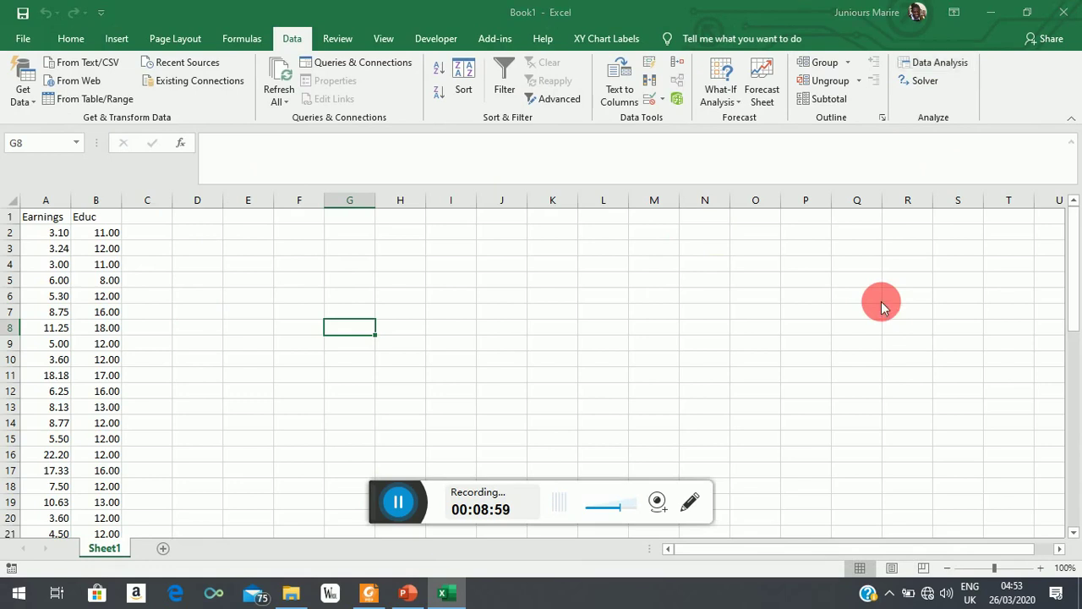
pyautogui.click(560, 418)
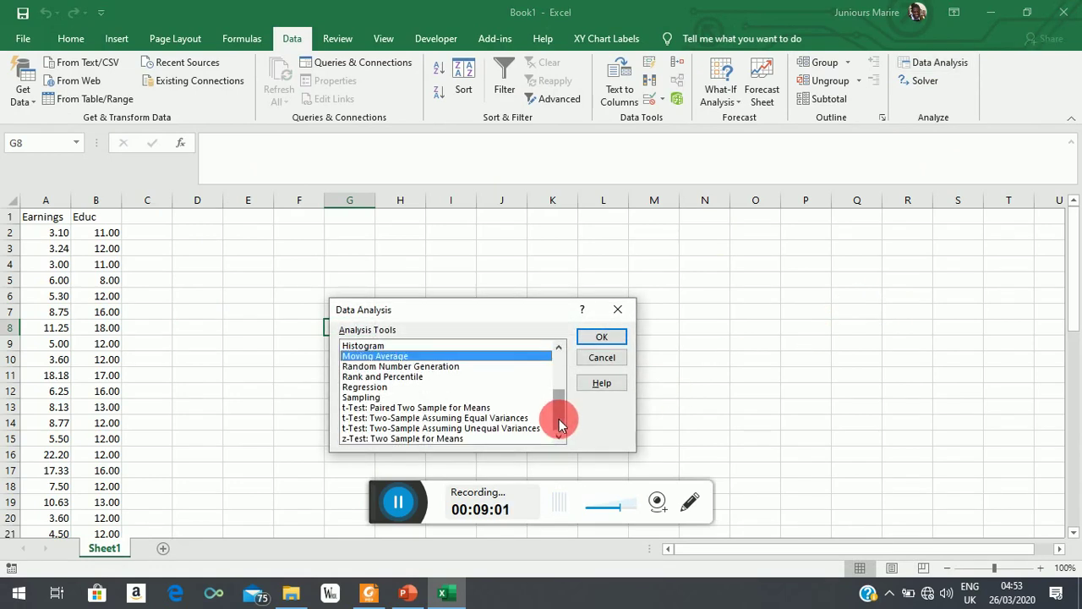
pyautogui.click(366, 387)
pyautogui.click(622, 337)
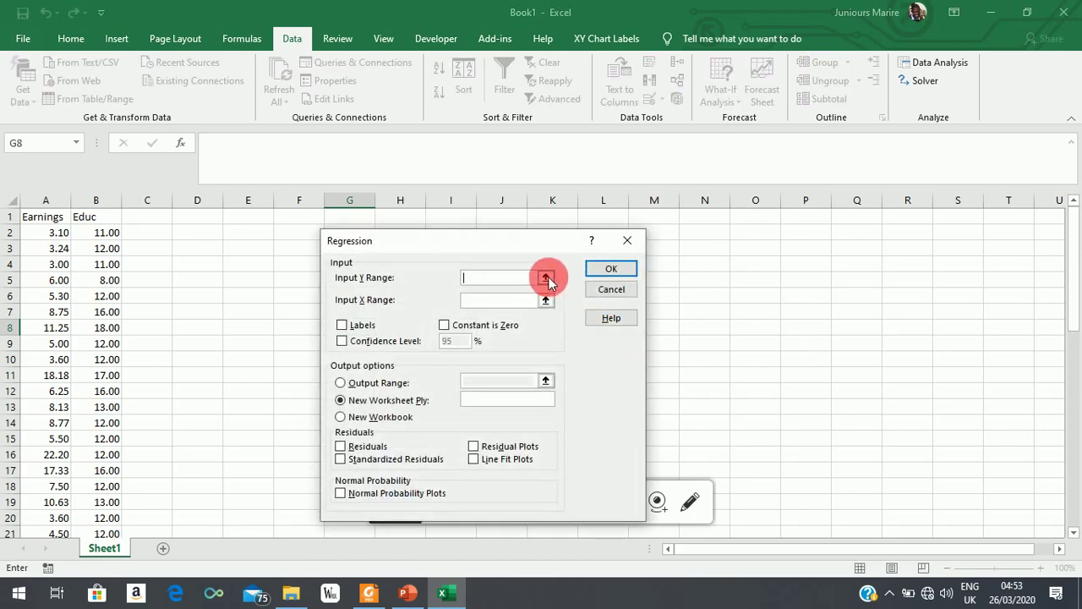
# Set the regression's Input Y Range to the Earnings column with its header, $A$1:$A$51.
pyautogui.click(545, 279)
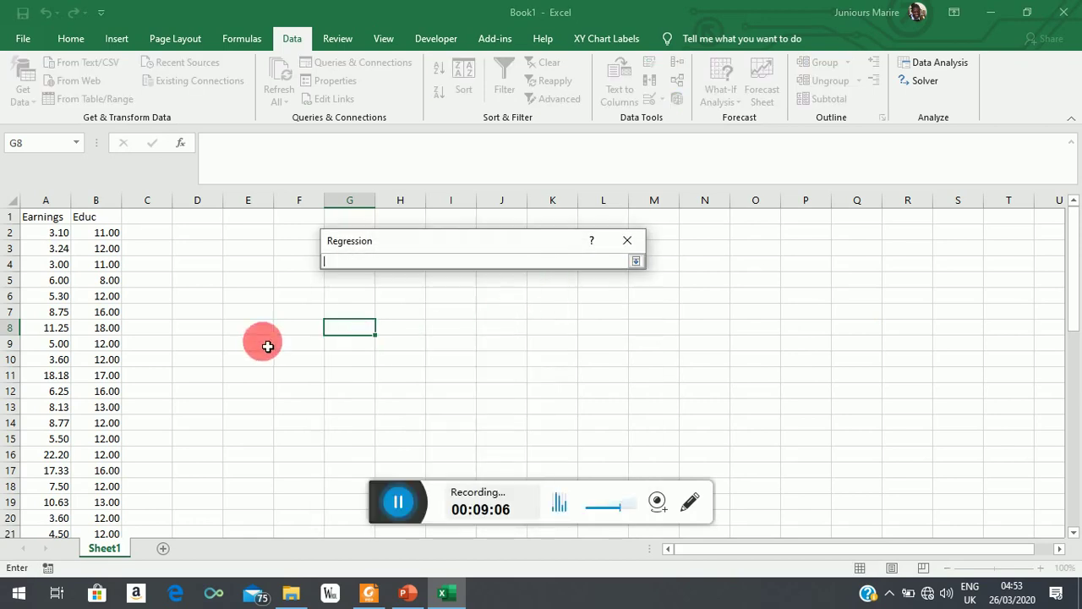
pyautogui.click(42, 216)
pyautogui.moveTo(51, 228); pyautogui.dragTo(62, 483)
pyautogui.click(635, 261)
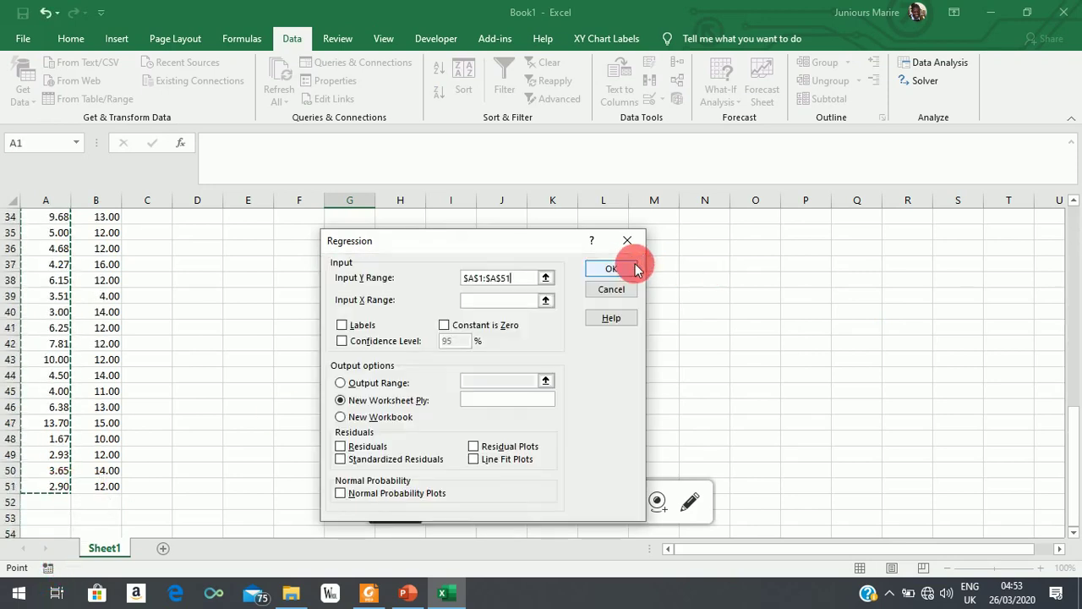
# Set the regression's Input X Range to the Educ column with its header, $B$1:$B$51.
pyautogui.click(545, 302)
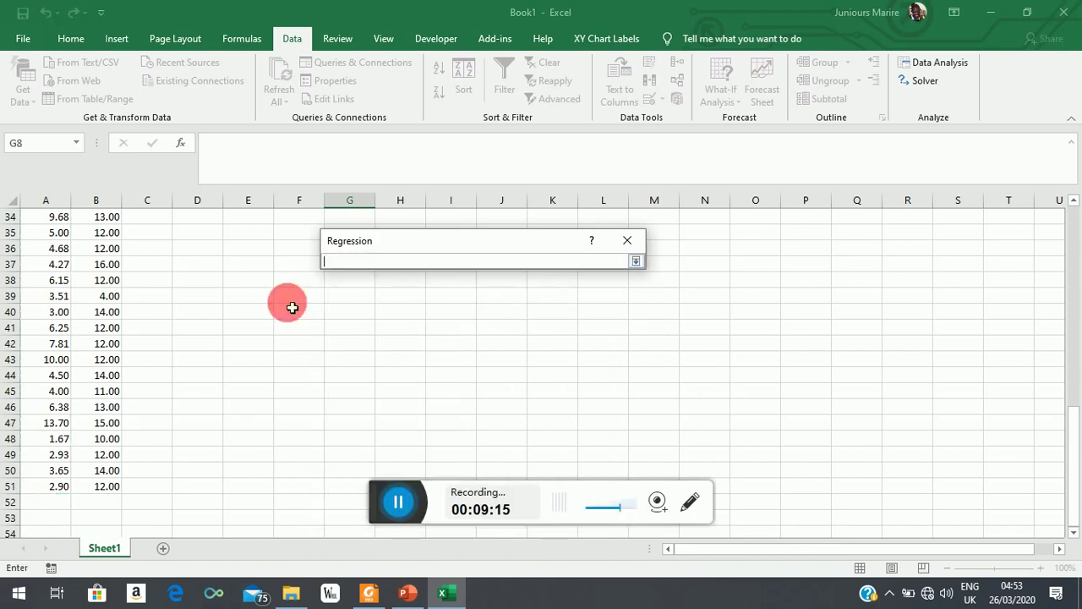
pyautogui.moveTo(109, 491); pyautogui.dragTo(98, 222)
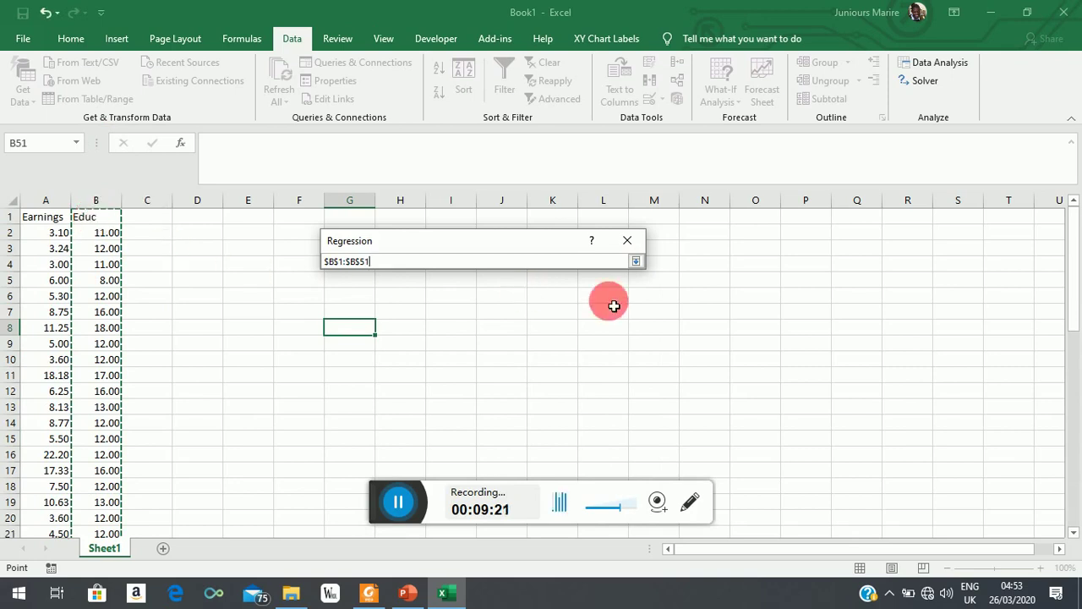
pyautogui.click(636, 261)
# Enable Labels and Residuals for the regression and run it with output to a new worksheet.
pyautogui.click(343, 325)
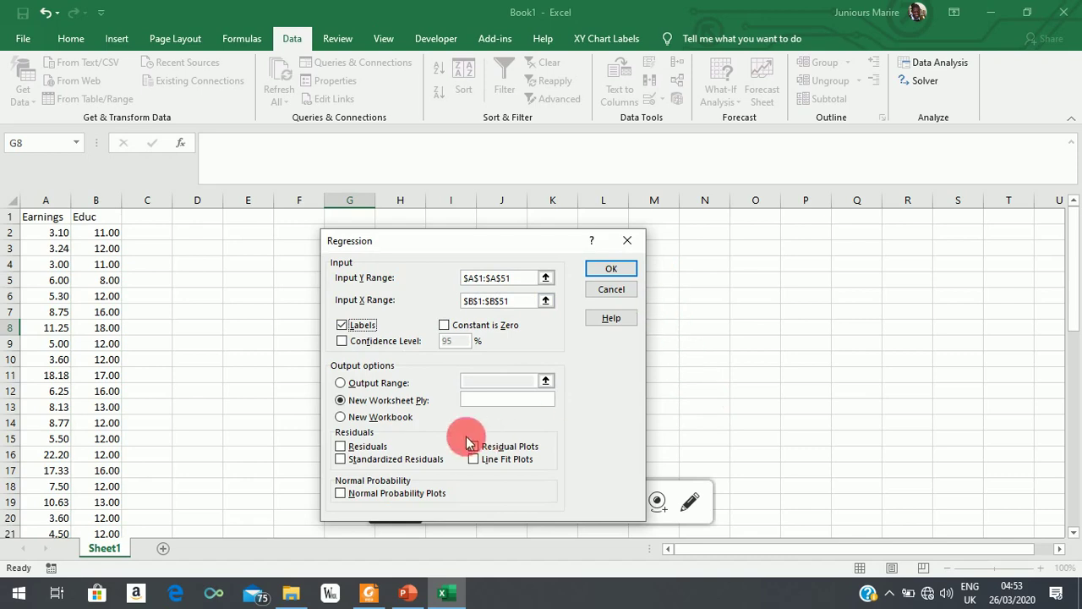
pyautogui.click(342, 448)
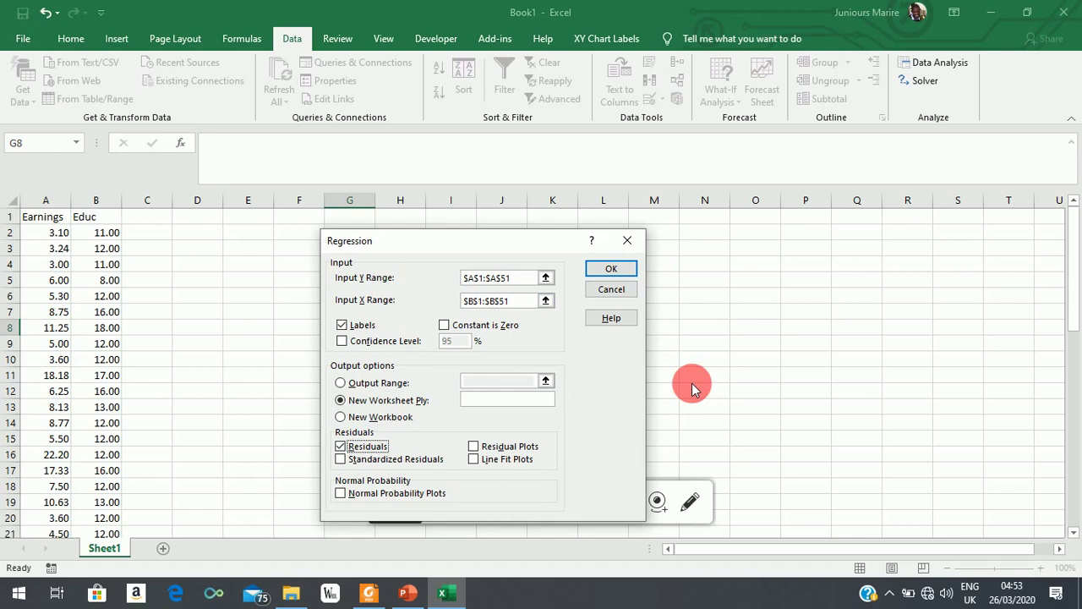
pyautogui.click(609, 270)
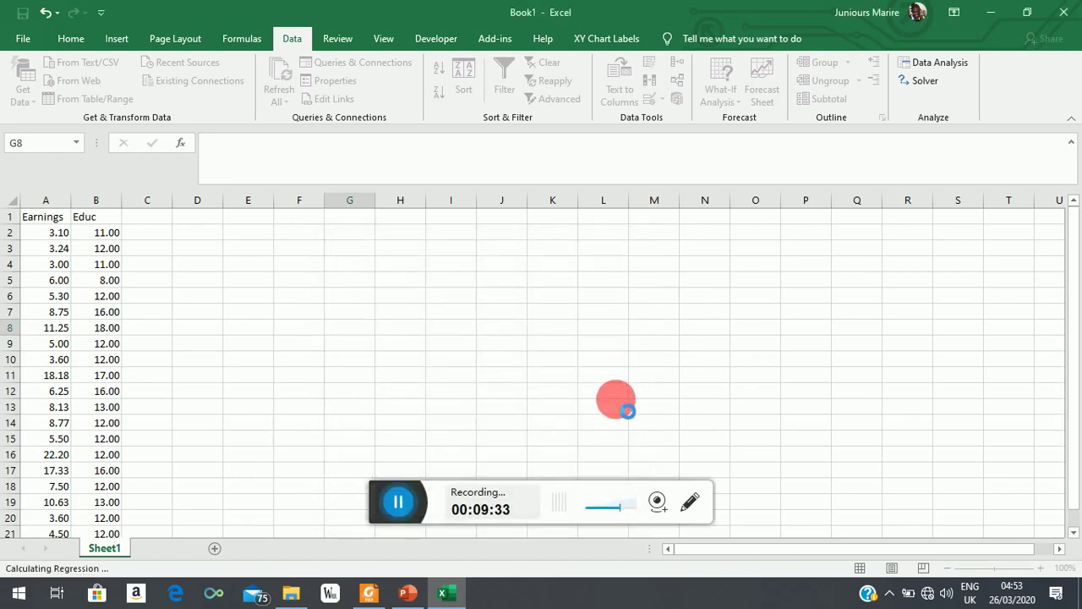
# Add the header Residuals^2 in D24 beside the Residuals column of the residual output and widen column D to fit it.
pyautogui.scroll(-2, 676, 338)
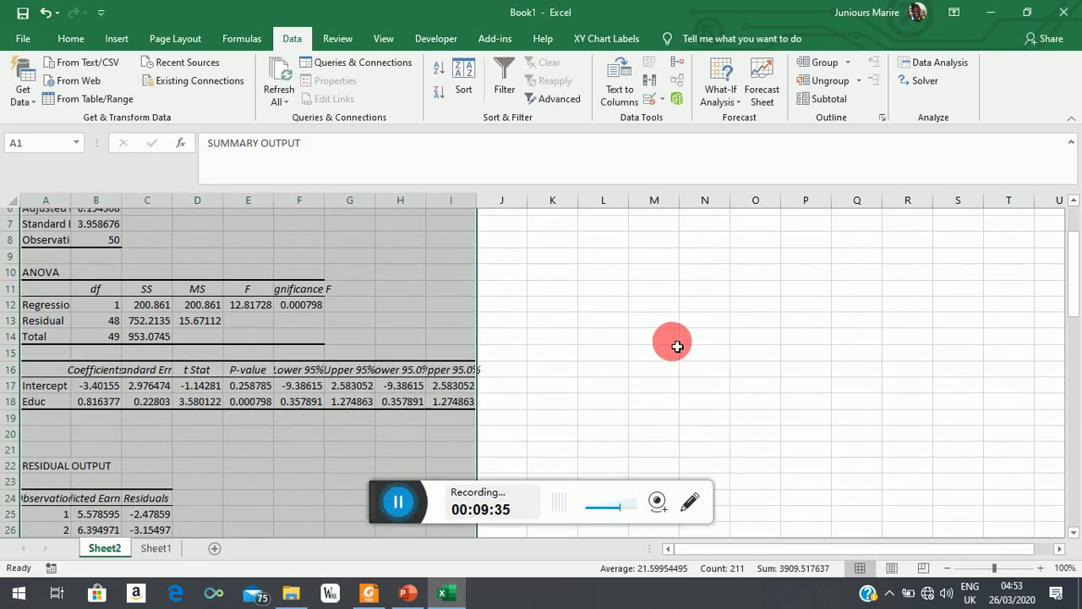
pyautogui.scroll(-5, 670, 328)
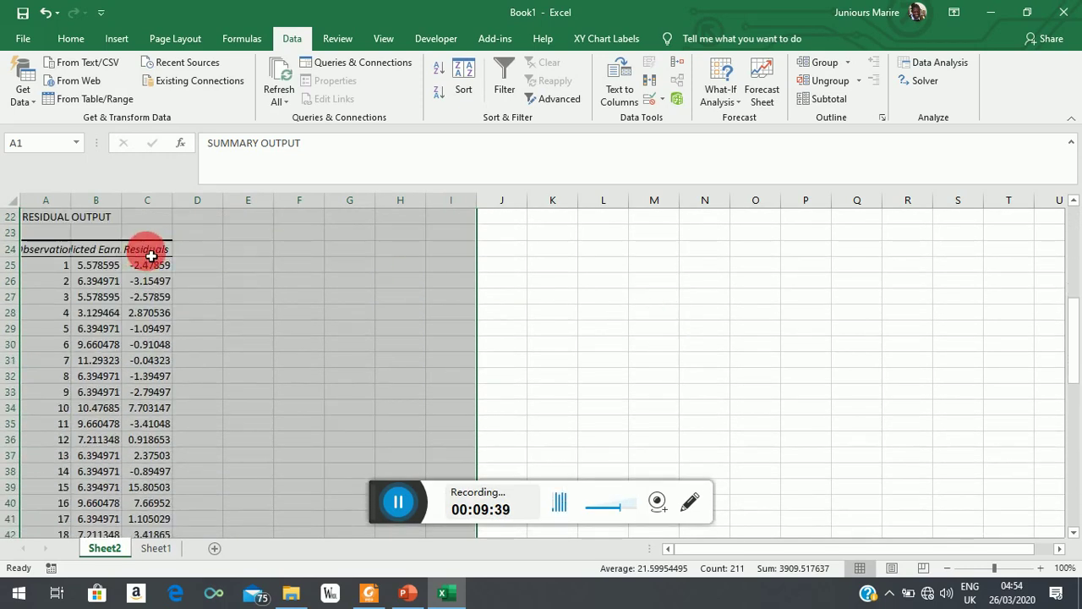
pyautogui.click(211, 250)
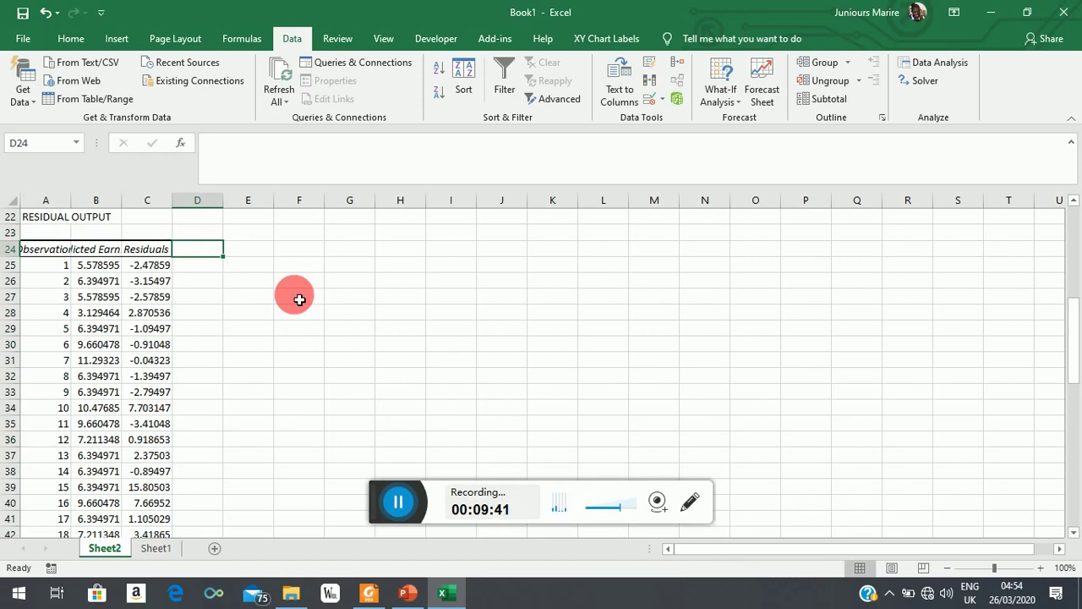
pyautogui.write('Residuals^2')
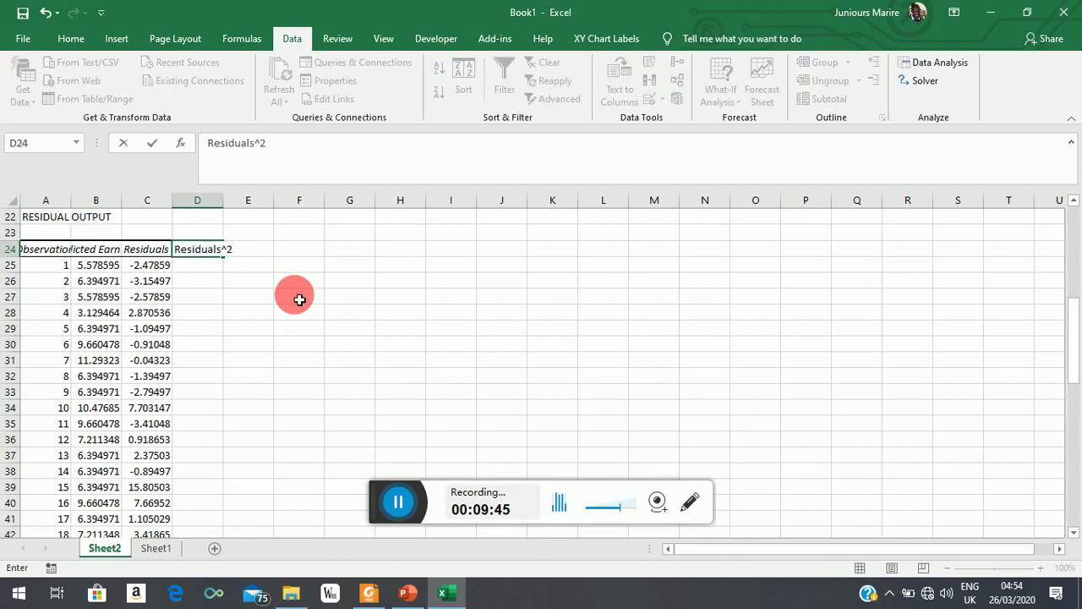
pyautogui.click(262, 331)
pyautogui.click(213, 269)
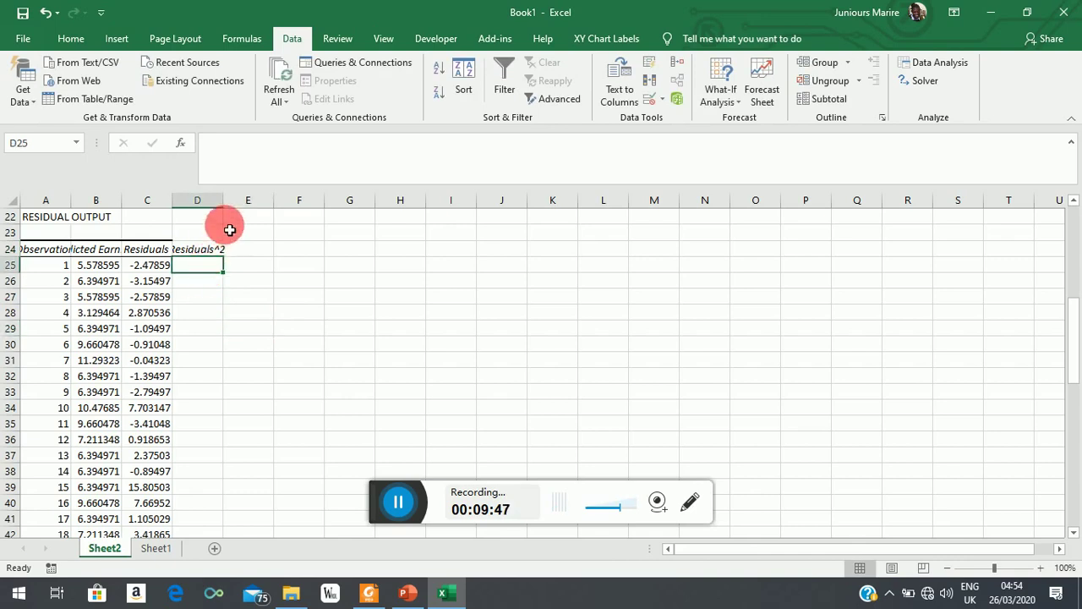
pyautogui.moveTo(223, 200); pyautogui.dragTo(244, 200)
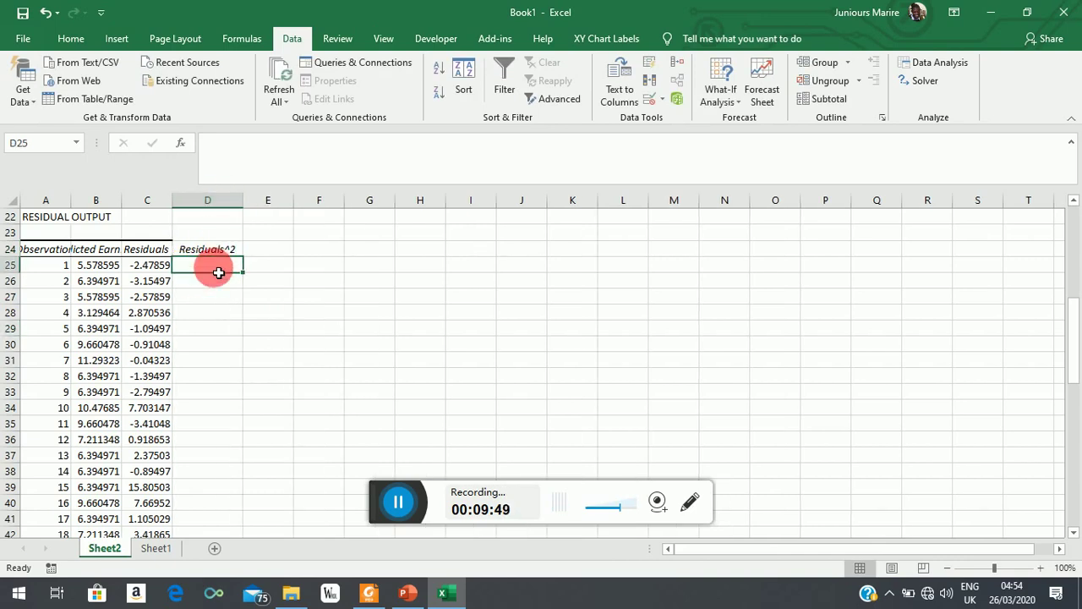
# Square the first residual in D25 with =C25^2 and fill the formula down for all observations.
pyautogui.write('=')
pyautogui.press('Left')
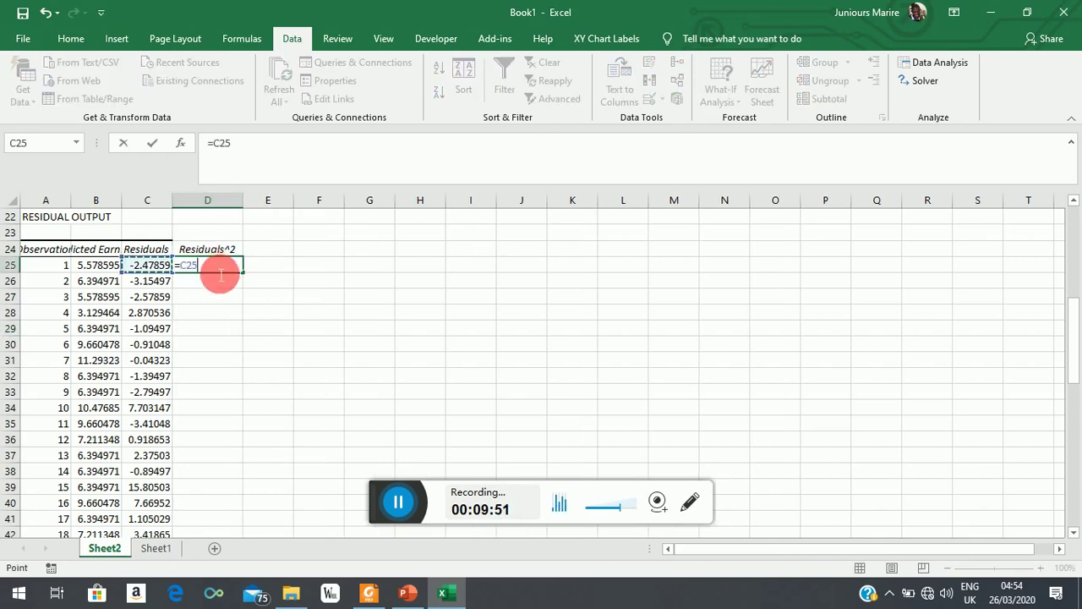
pyautogui.write('^2')
pyautogui.press('Return')
pyautogui.click(221, 269)
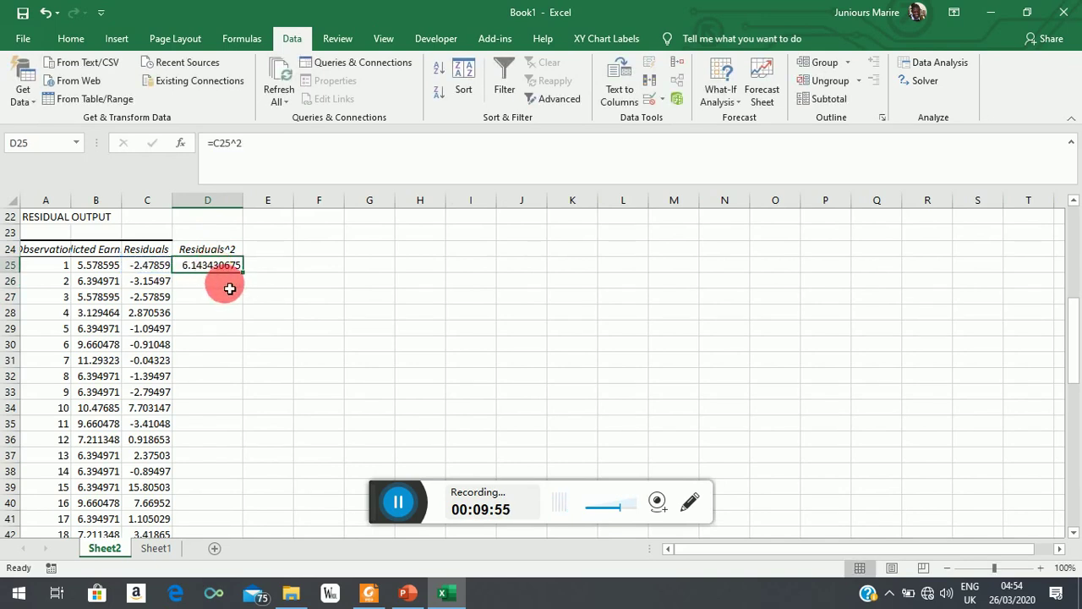
pyautogui.doubleClick(242, 271)
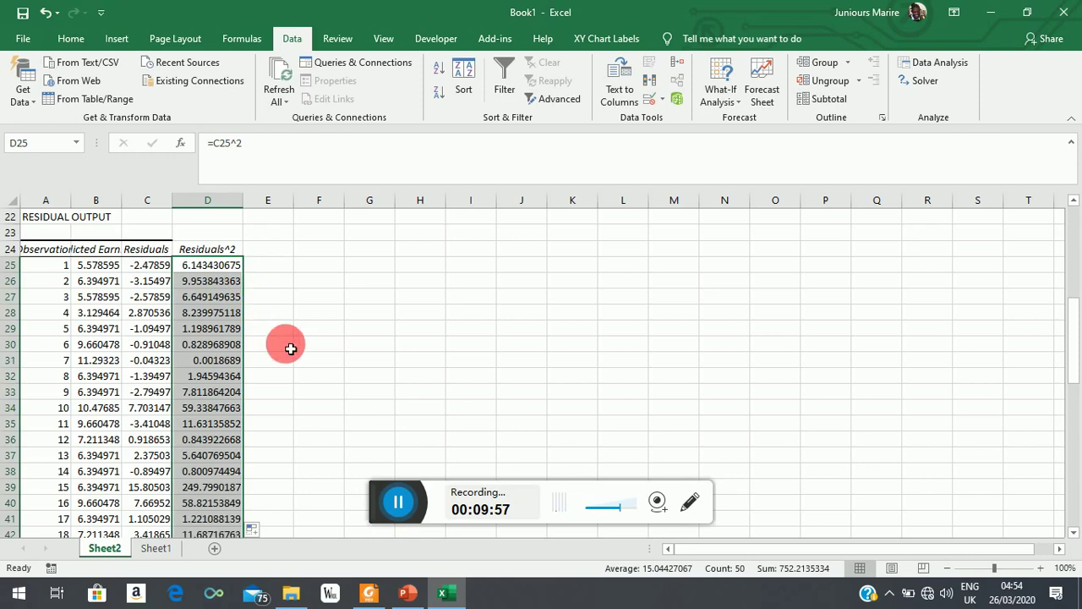
# Replace the formulas in the Residuals^2 column with their values by pasting them in place as values.
pyautogui.hotkey('ctrl', 'c')
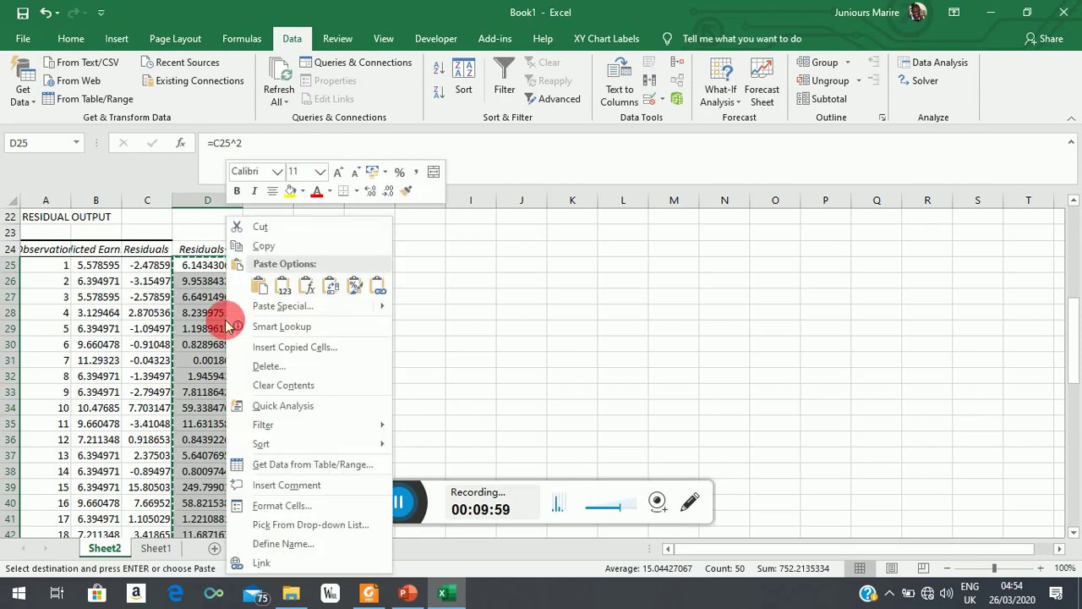
pyautogui.click(282, 284)
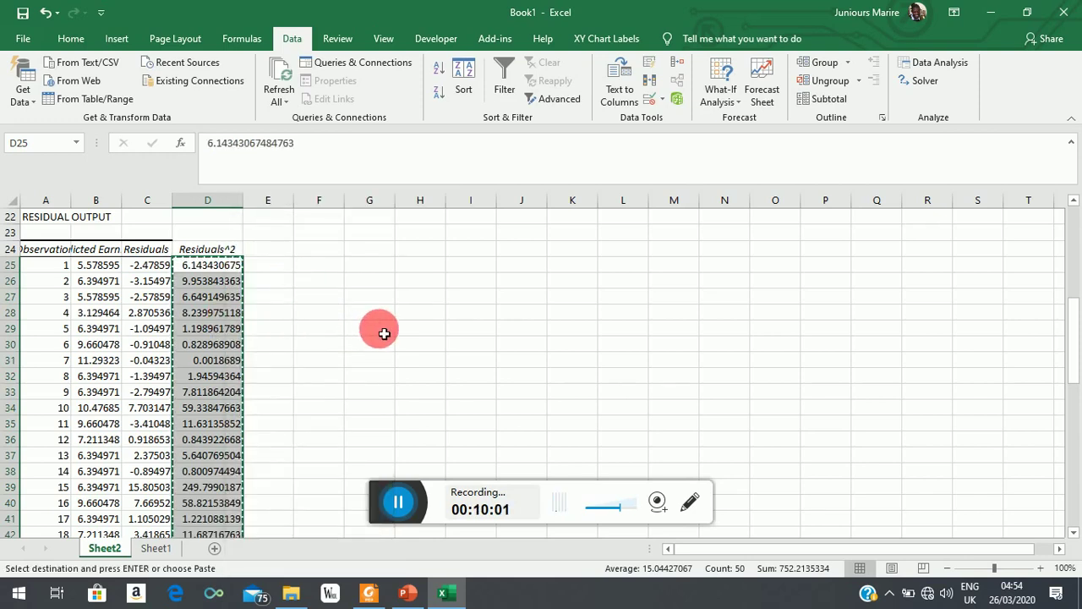
pyautogui.click(338, 296)
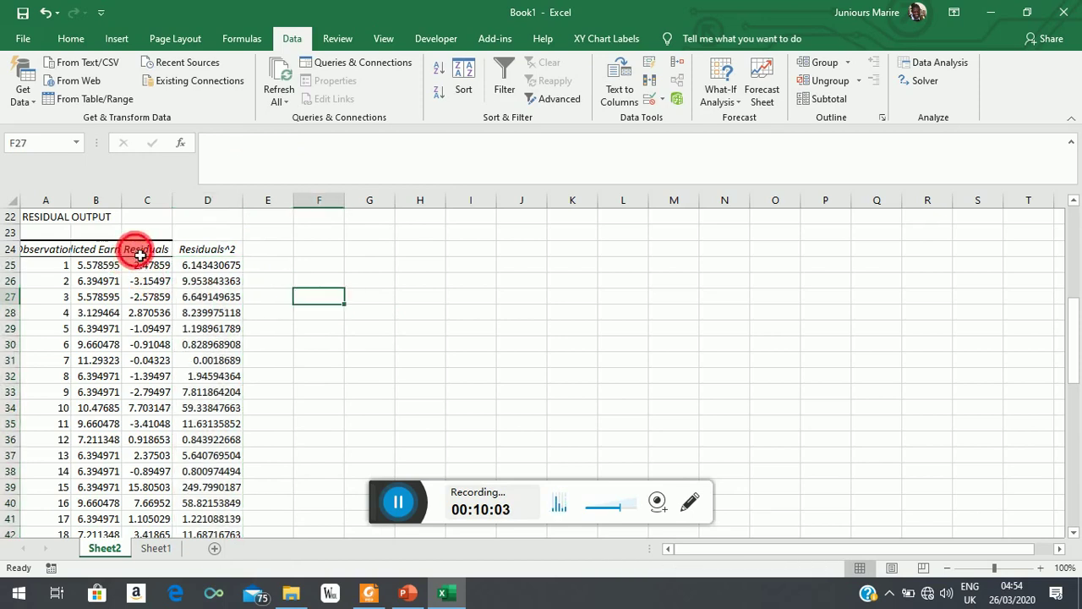
# Copy the Residuals and Residuals^2 columns with headers to Sheet1 starting at C1, and autofit column D.
pyautogui.moveTo(140, 255); pyautogui.dragTo(228, 510)
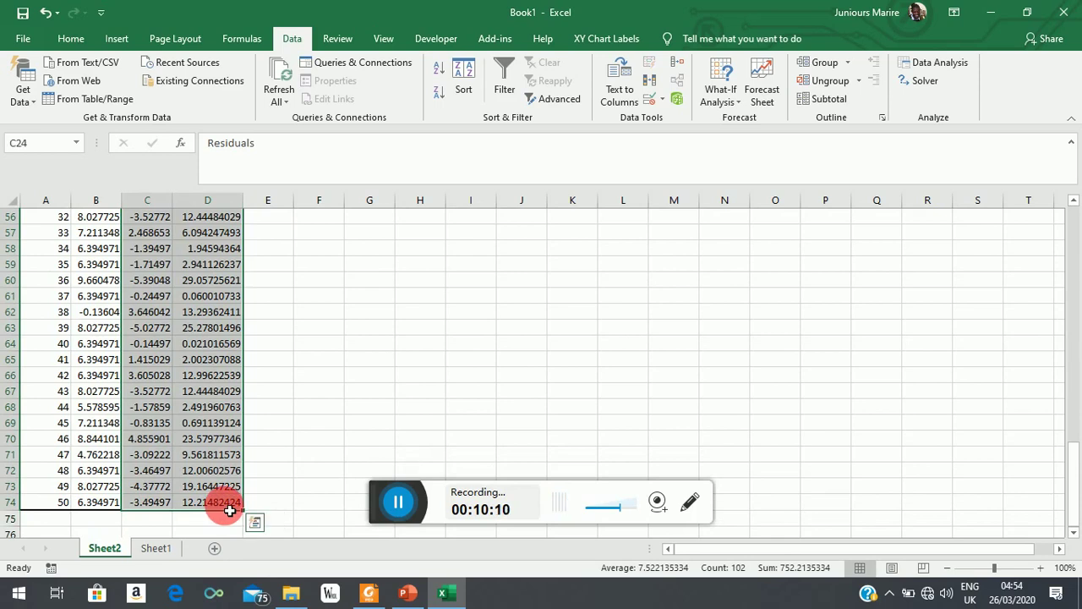
pyautogui.hotkey('ctrl', 'c')
pyautogui.click(155, 548)
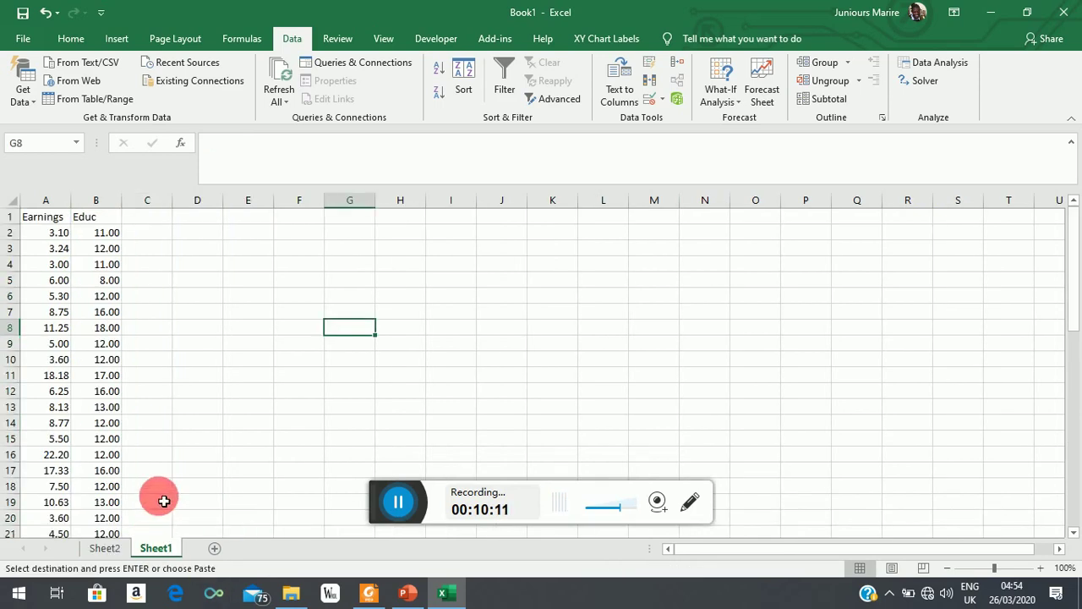
pyautogui.click(160, 222)
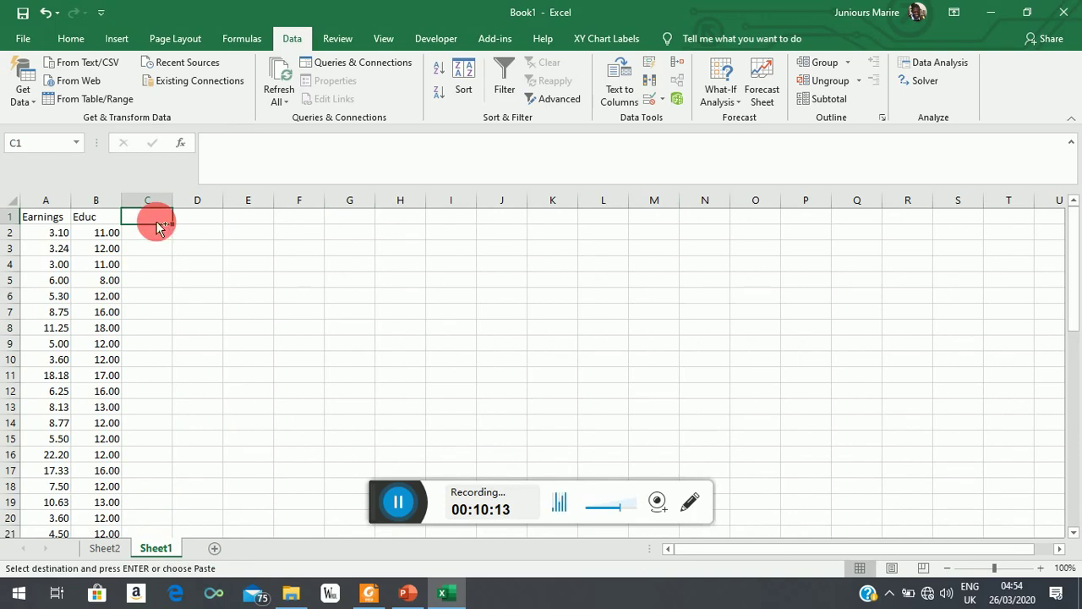
pyautogui.hotkey('ctrl', 'v')
pyautogui.click(256, 295)
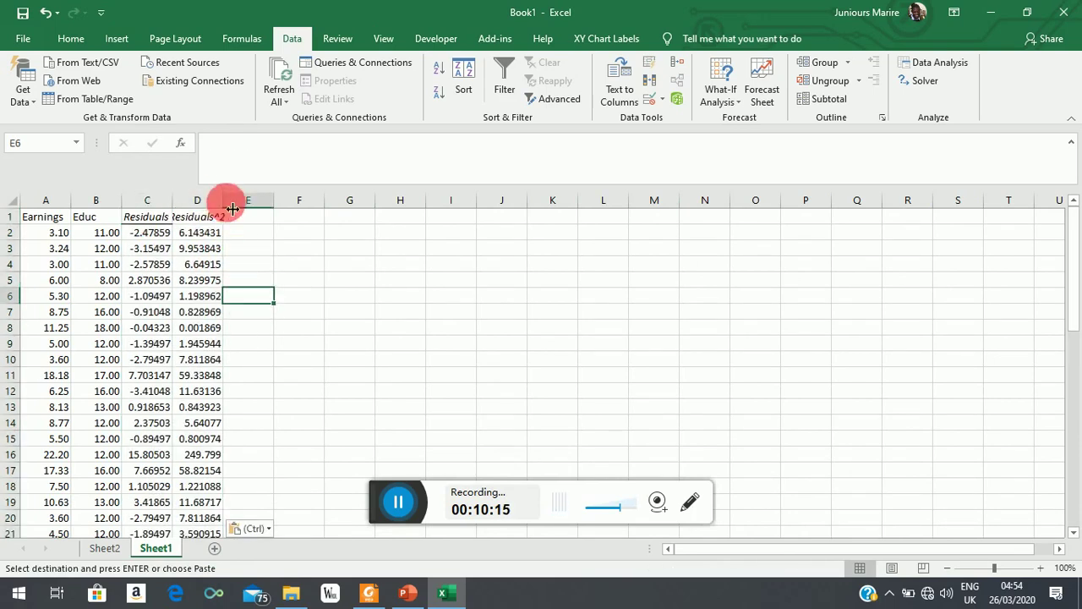
pyautogui.doubleClick(229, 203)
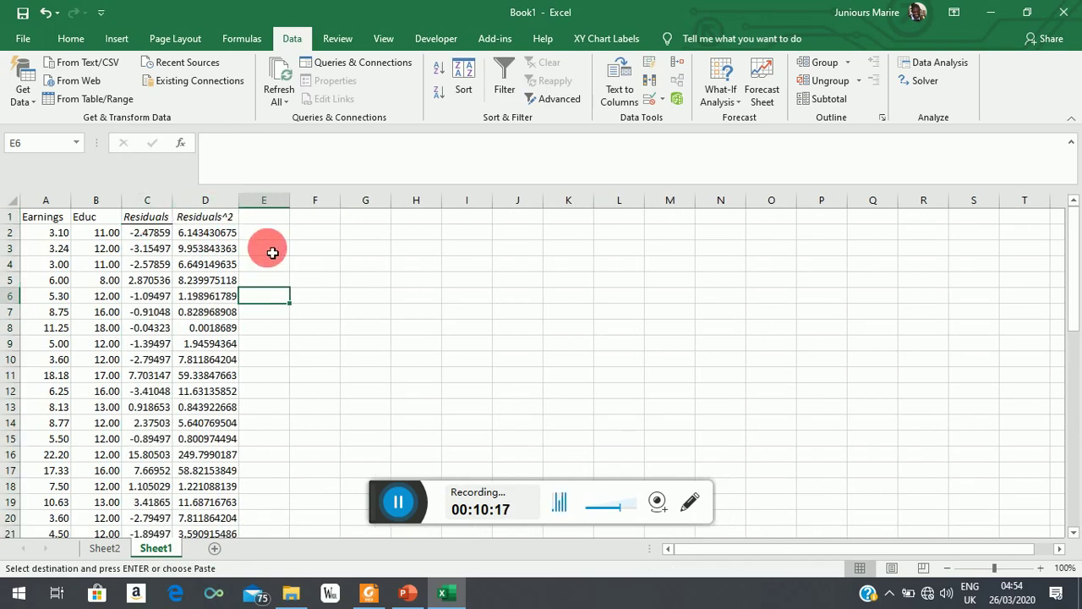
# Add the headers log(Residuals^2) in E1 and log(Education) in F1, and autofit both columns.
pyautogui.click(279, 251)
pyautogui.click(275, 221)
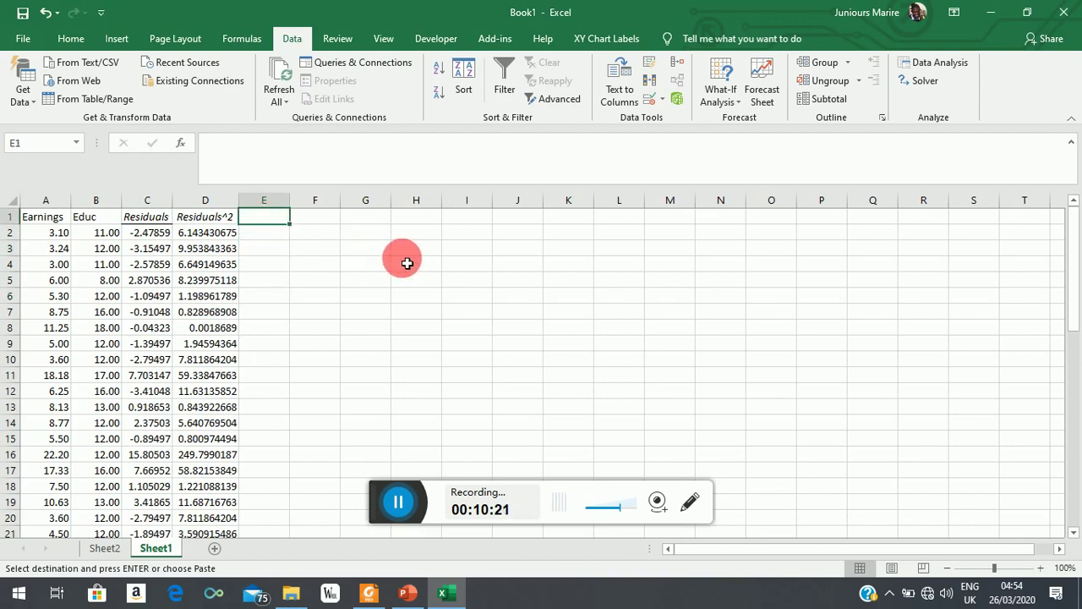
pyautogui.write('I')
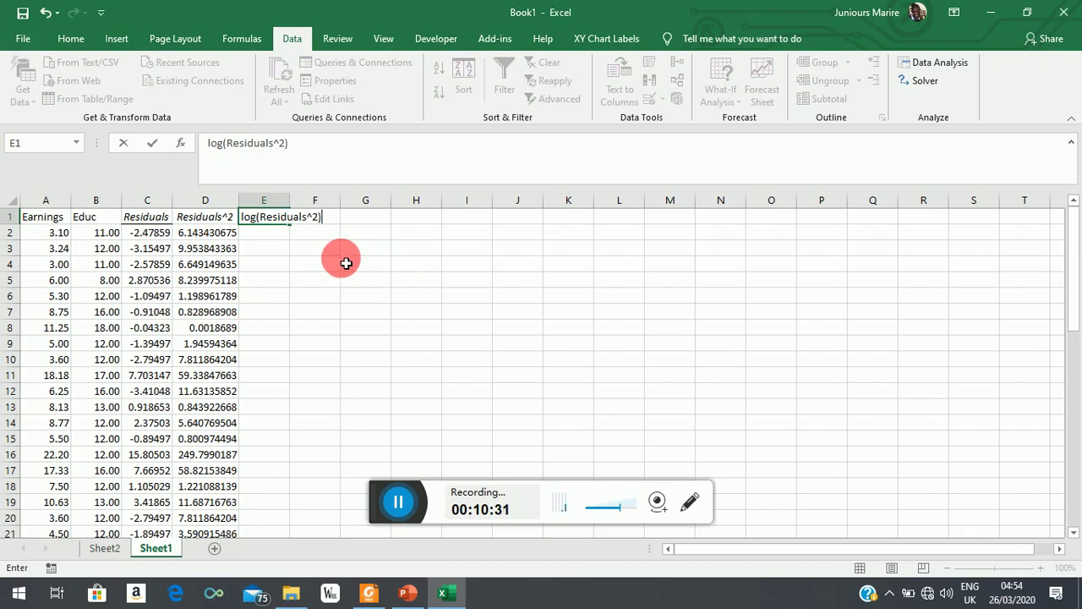
pyautogui.click(286, 327)
pyautogui.doubleClick(297, 206)
pyautogui.click(353, 221)
pyautogui.write('log(Education')
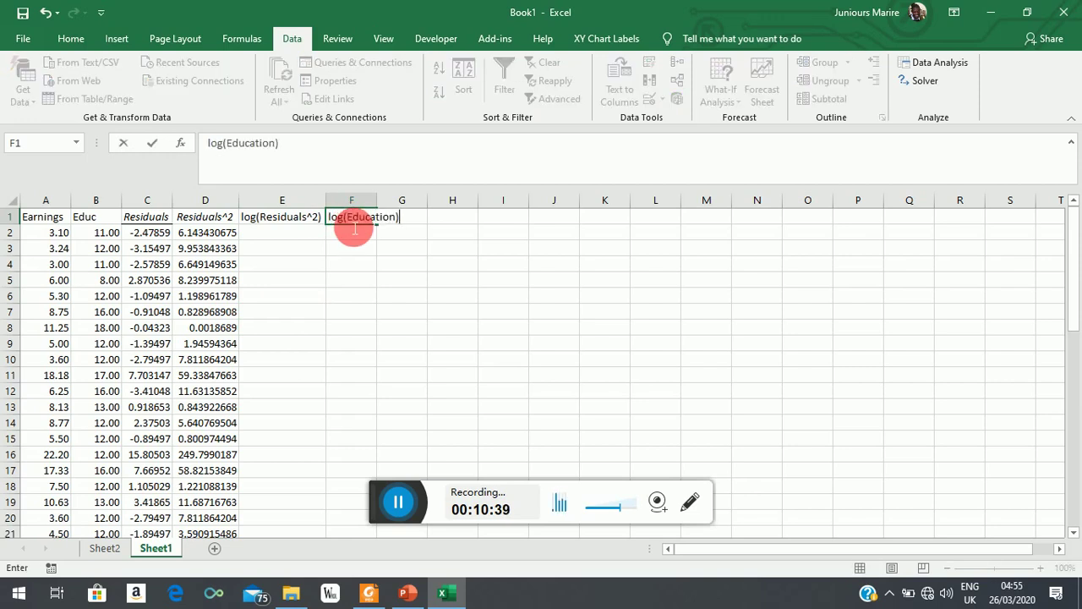
pyautogui.click(351, 309)
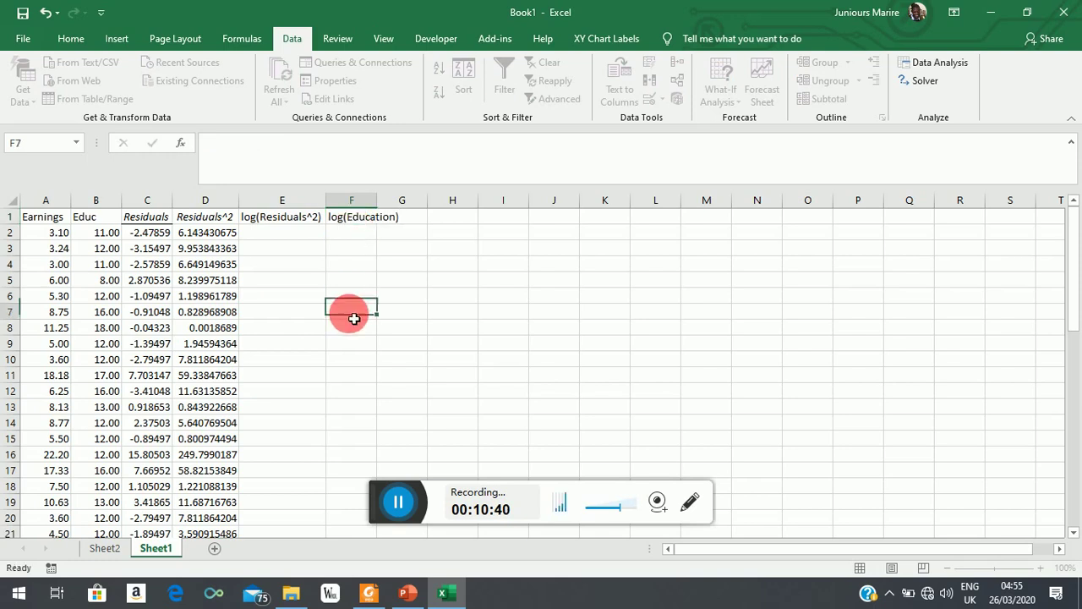
pyautogui.doubleClick(377, 199)
# Calculate the natural log of the first squared residual in E2 with =LN(D2).
pyautogui.click(296, 236)
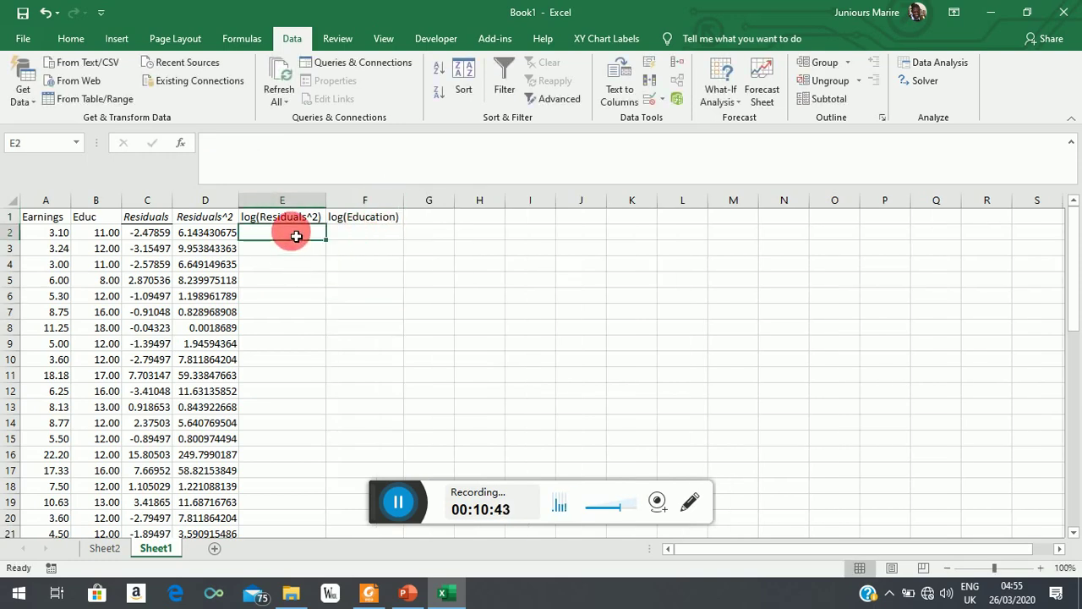
pyautogui.write('=ln')
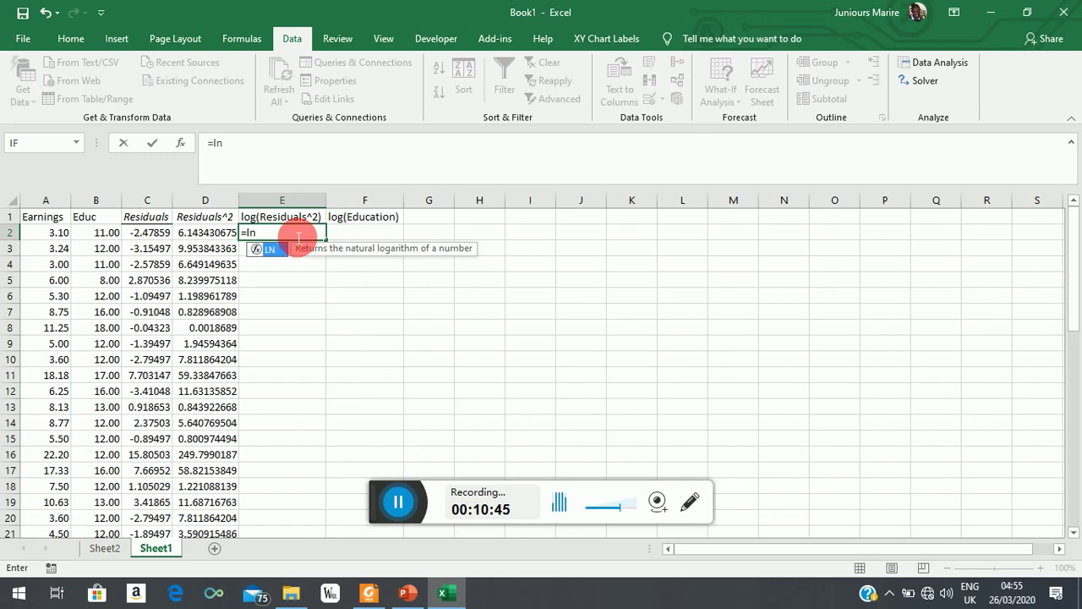
pyautogui.doubleClick(270, 248)
pyautogui.click(217, 239)
pyautogui.write(')')
pyautogui.press('Return')
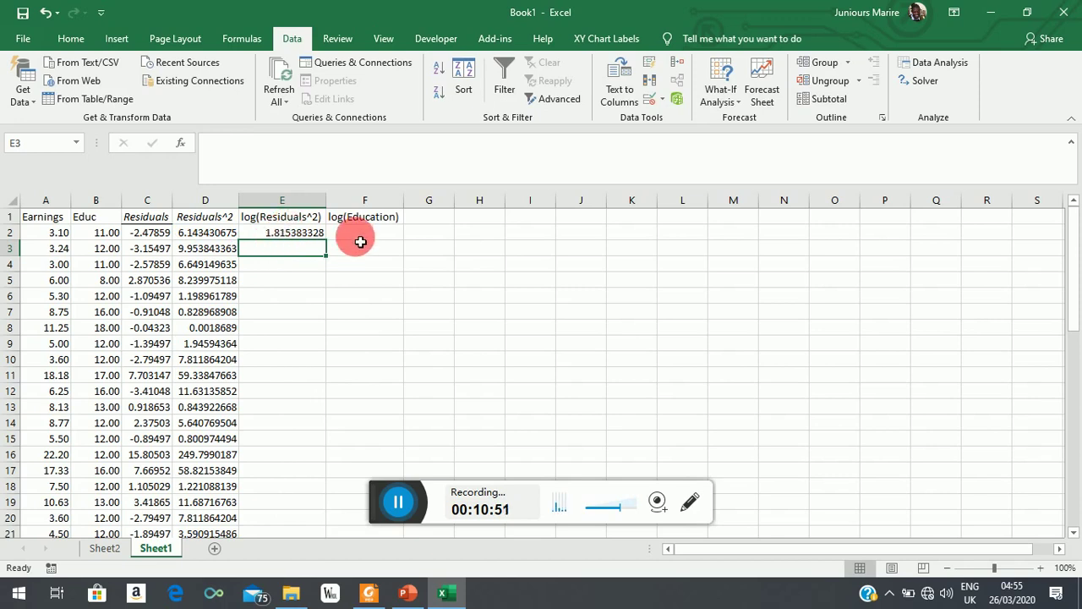
# Calculate the natural log of the first education value in F2 with =LN(B2).
pyautogui.click(359, 234)
pyautogui.write('=ln')
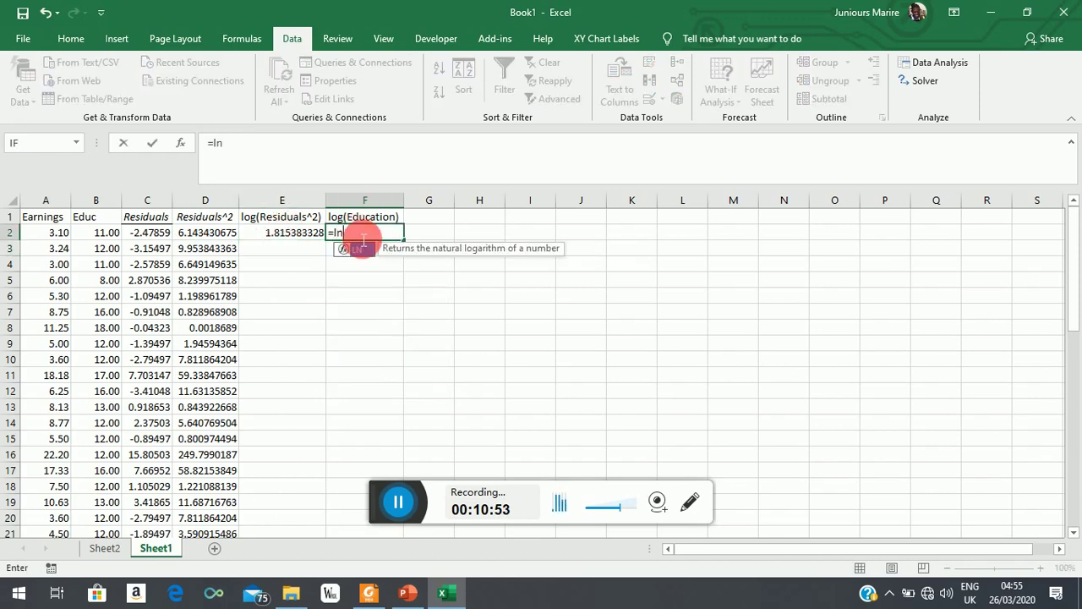
pyautogui.doubleClick(363, 248)
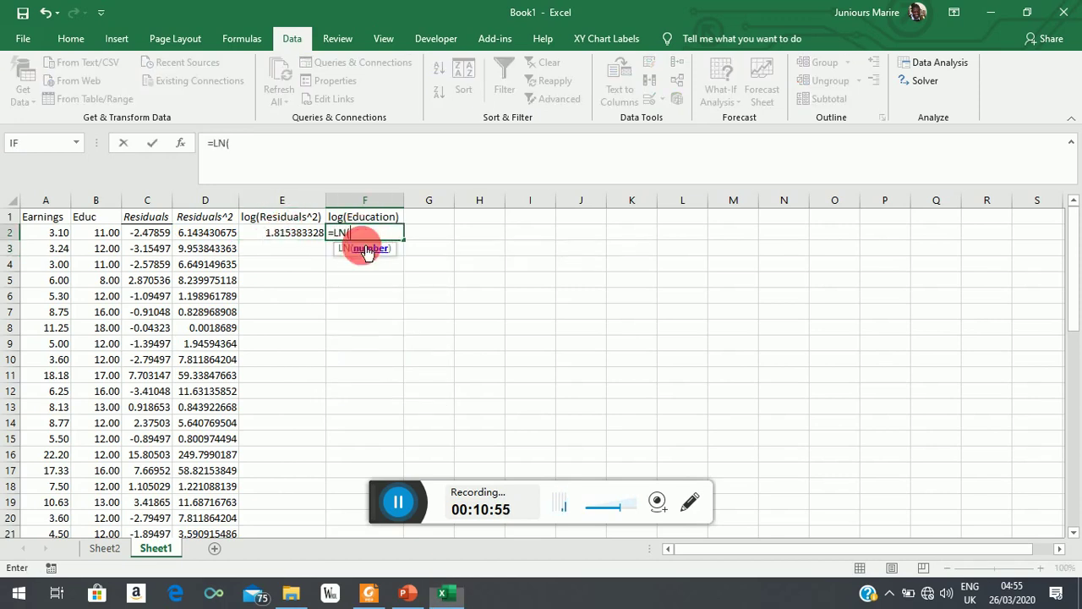
pyautogui.click(99, 239)
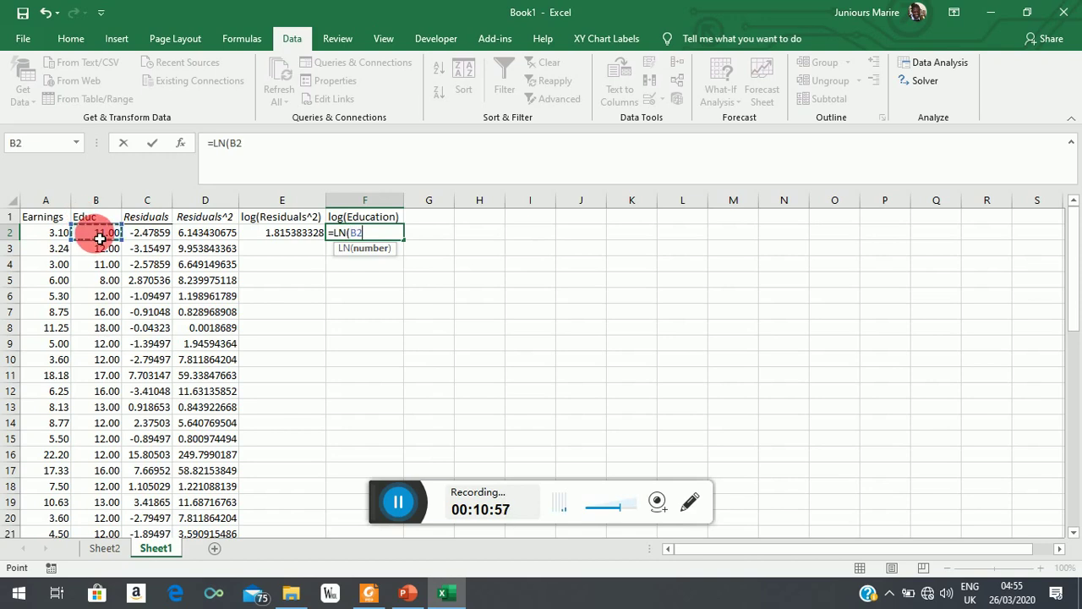
pyautogui.write(')')
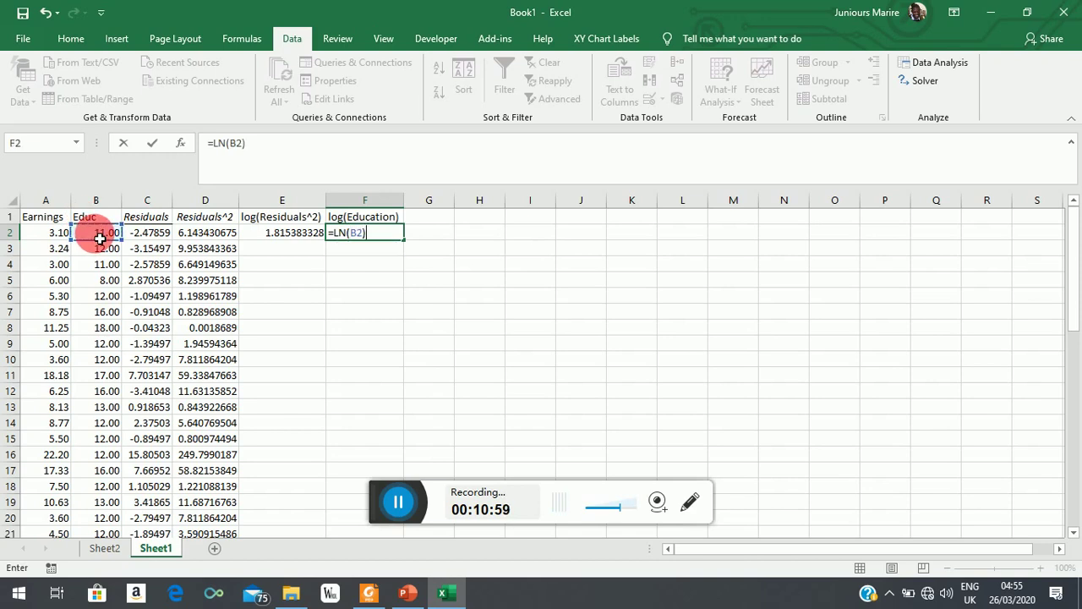
pyautogui.press('Return')
# Fill the log formulas in E2:F2 down through all observations.
pyautogui.moveTo(296, 238); pyautogui.dragTo(355, 252)
pyautogui.doubleClick(405, 241)
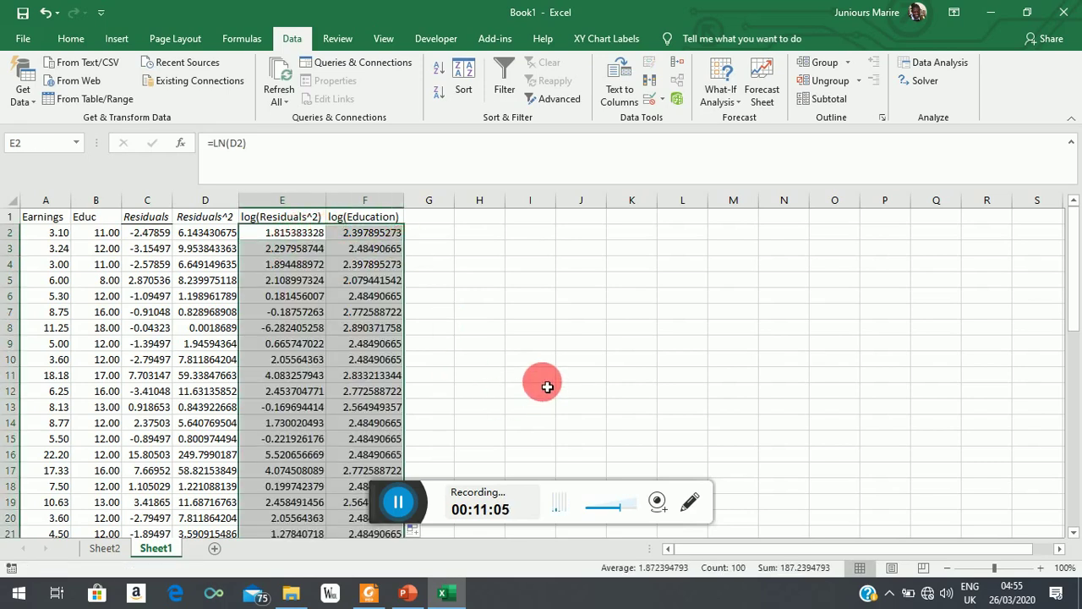
pyautogui.click(531, 325)
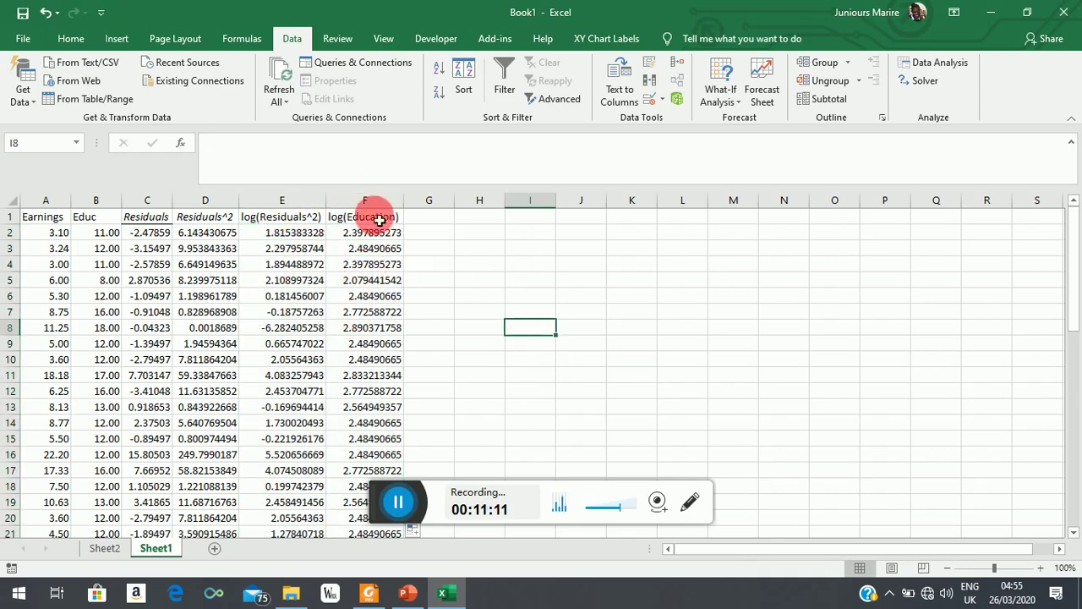
# Start a Regression data analysis and set the Y range to the logged squared residuals, $E$1:$E$51.
pyautogui.click(938, 62)
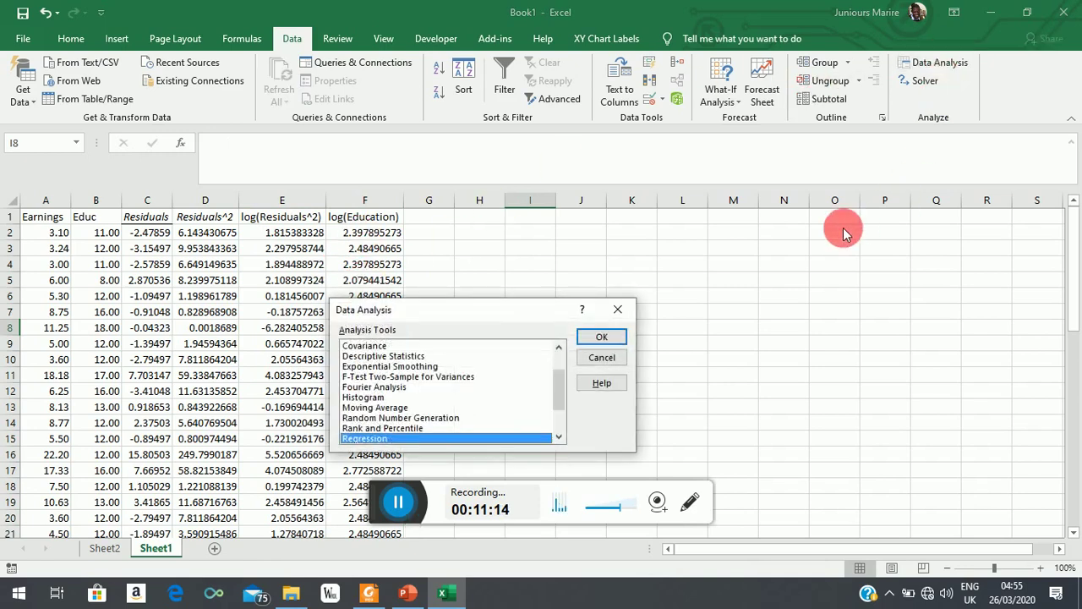
pyautogui.click(604, 337)
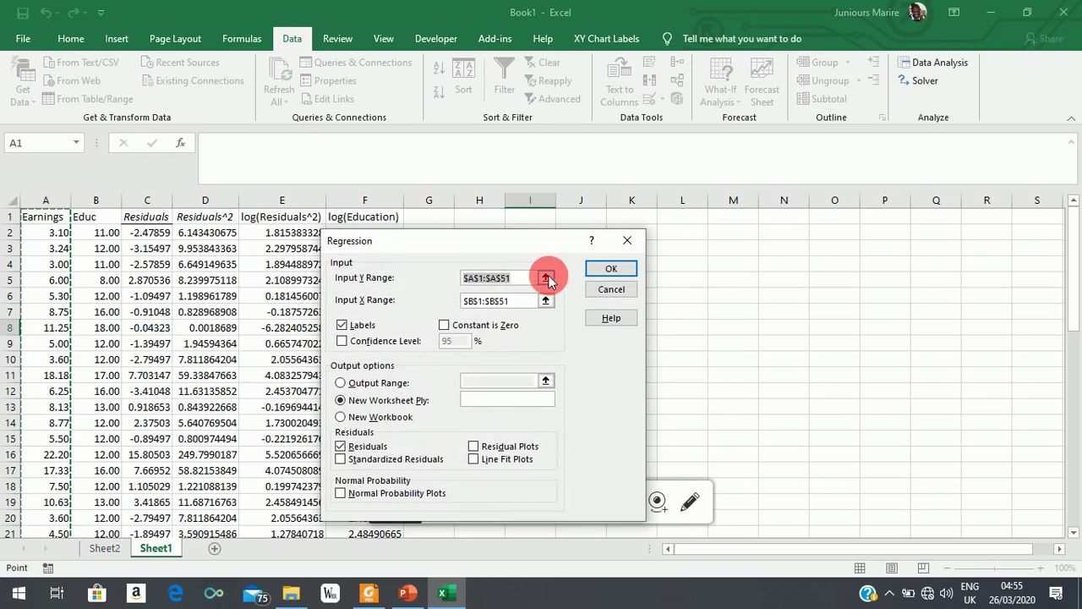
pyautogui.click(550, 283)
pyautogui.moveTo(290, 217); pyautogui.dragTo(307, 497)
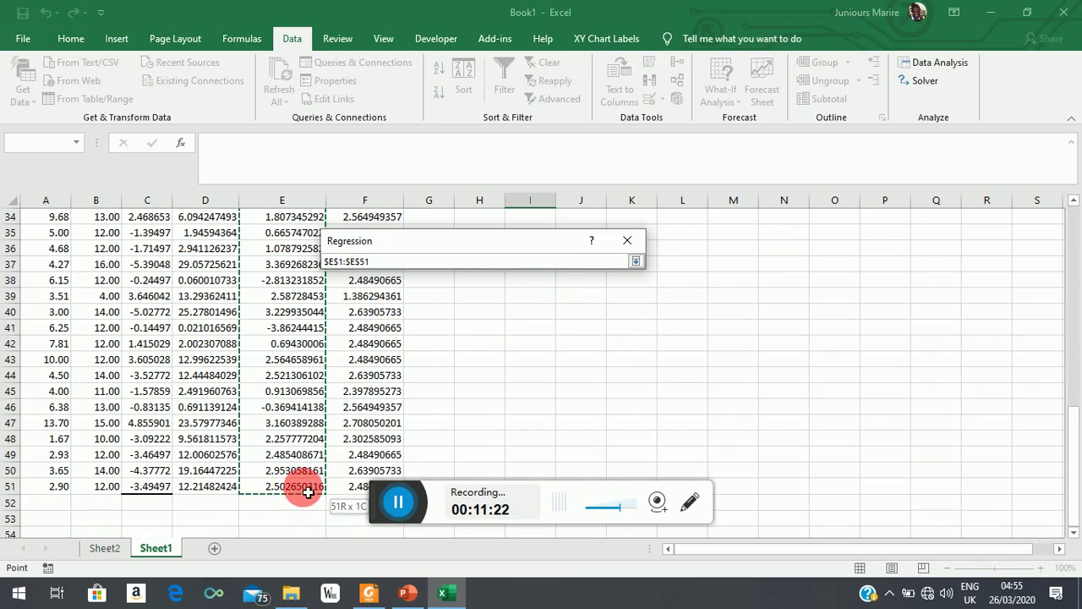
pyautogui.click(636, 262)
# Set the regression's X range to the logged education column, $F$1:$F$51, exclude the residuals output, and run it on a new worksheet.
pyautogui.click(545, 300)
pyautogui.moveTo(360, 218); pyautogui.dragTo(357, 437)
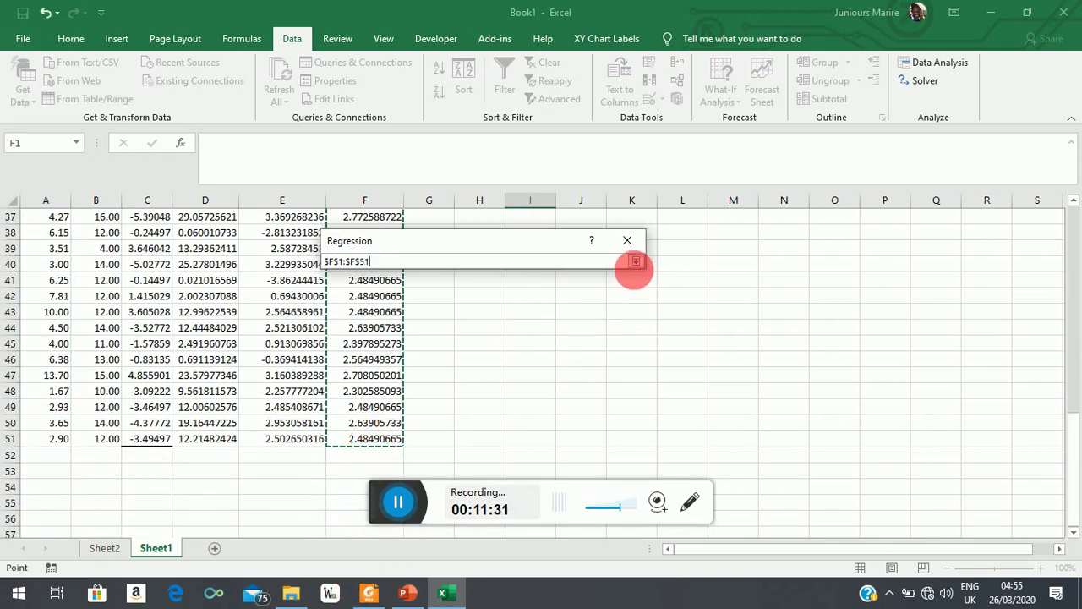
pyautogui.click(635, 264)
pyautogui.doubleClick(342, 445)
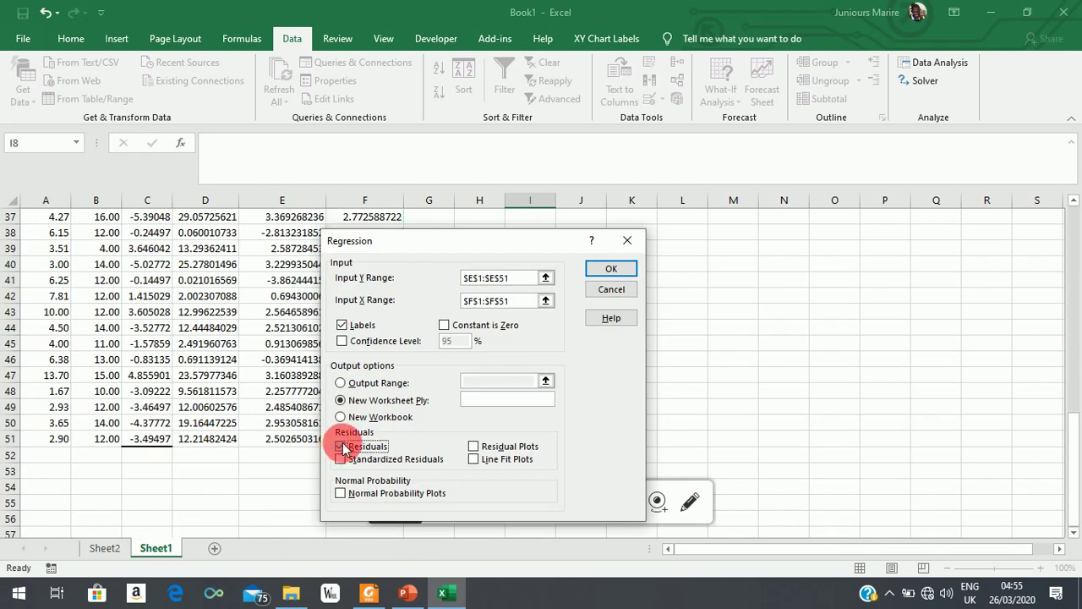
pyautogui.click(611, 269)
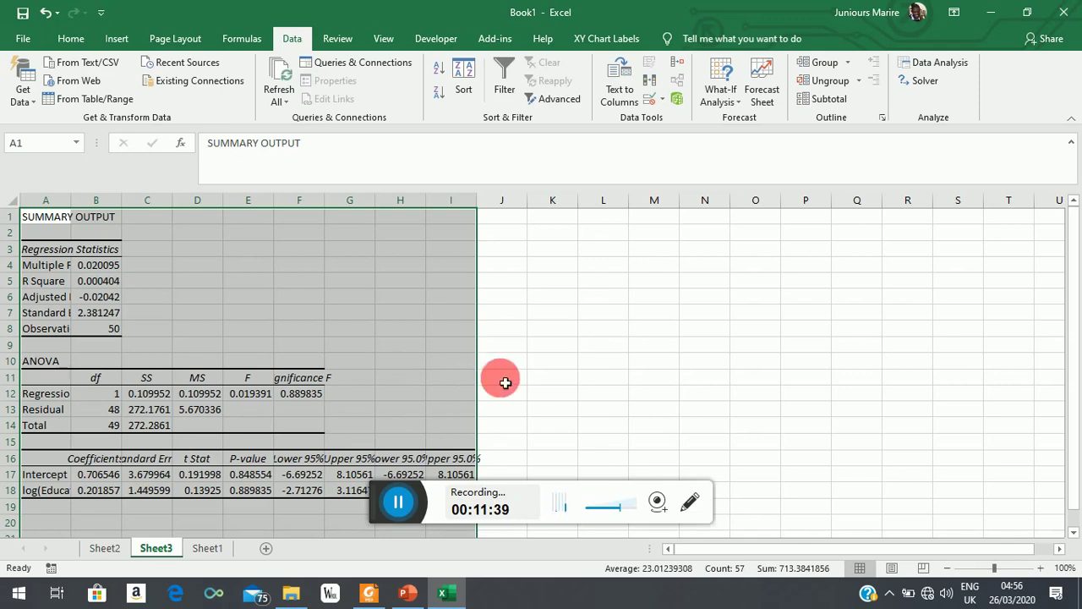
# Highlight the log(Education) coefficient in B18 and its t Stat in D18 with yellow fill.
pyautogui.click(161, 495)
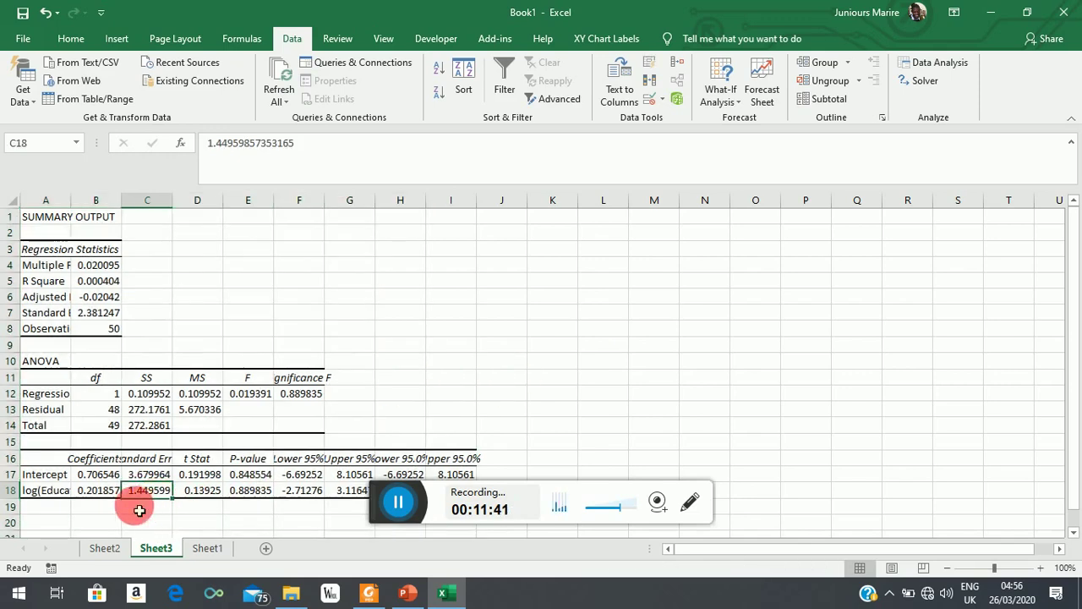
pyautogui.click(95, 490)
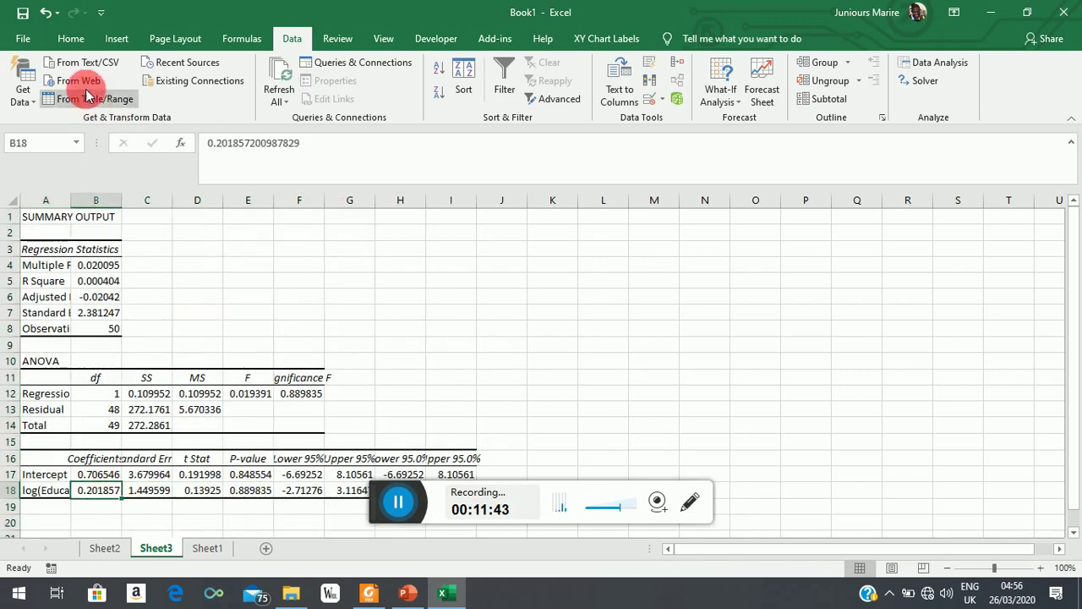
pyautogui.click(74, 40)
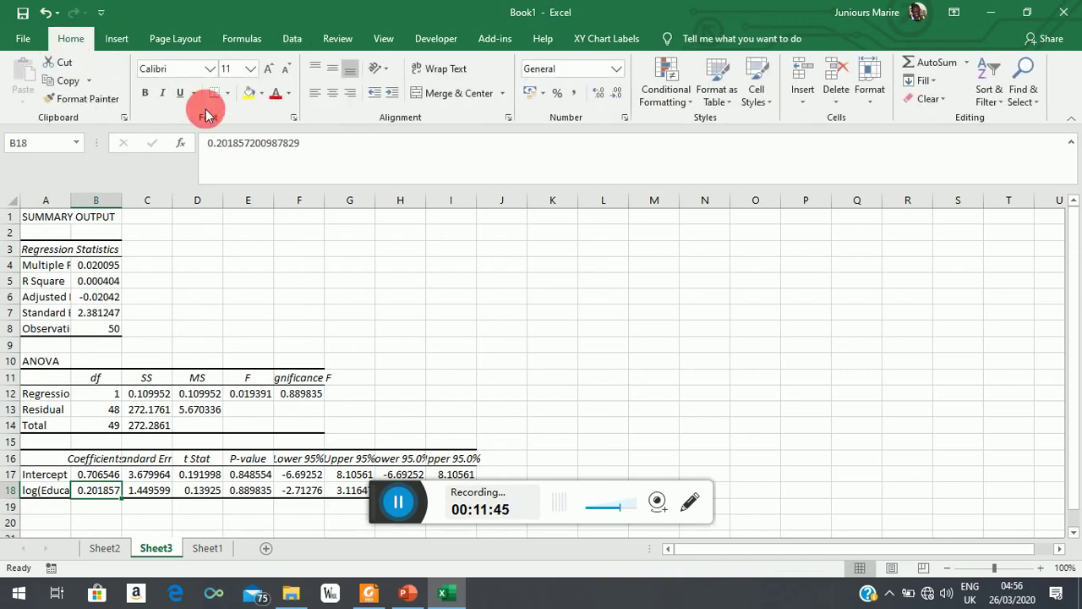
pyautogui.click(249, 93)
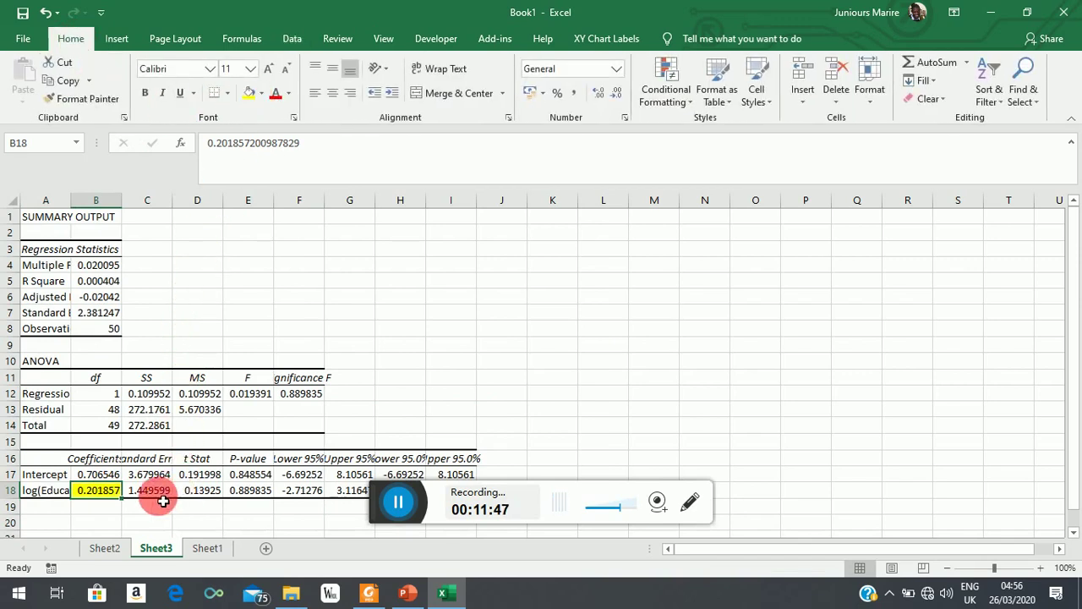
pyautogui.click(210, 497)
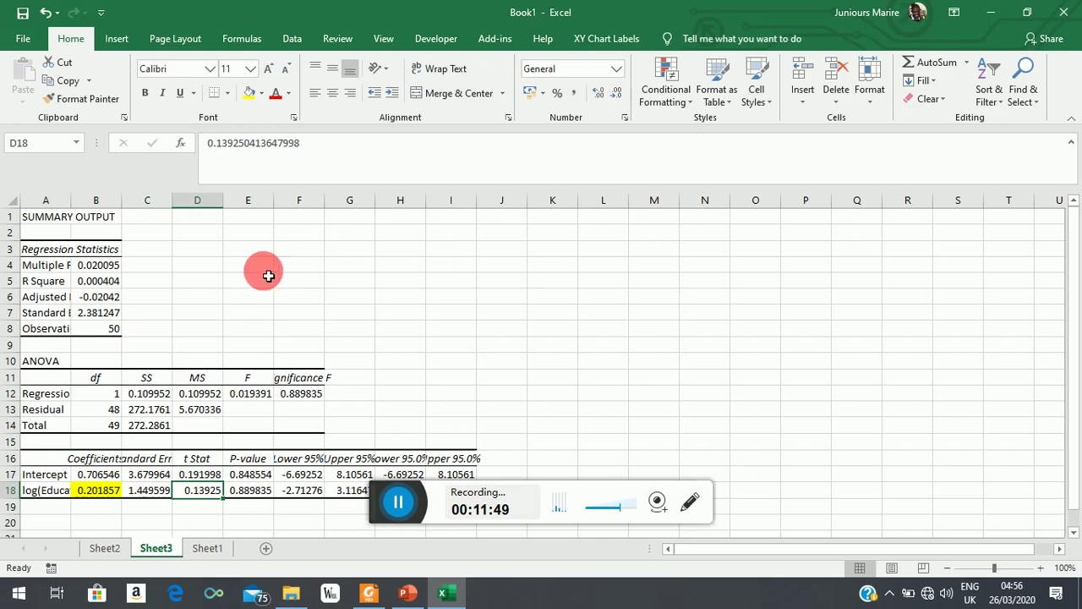
pyautogui.click(249, 93)
# Highlight the log(Education) P-value in E18 with yellow fill and format it as a percentage without decimals.
pyautogui.click(256, 492)
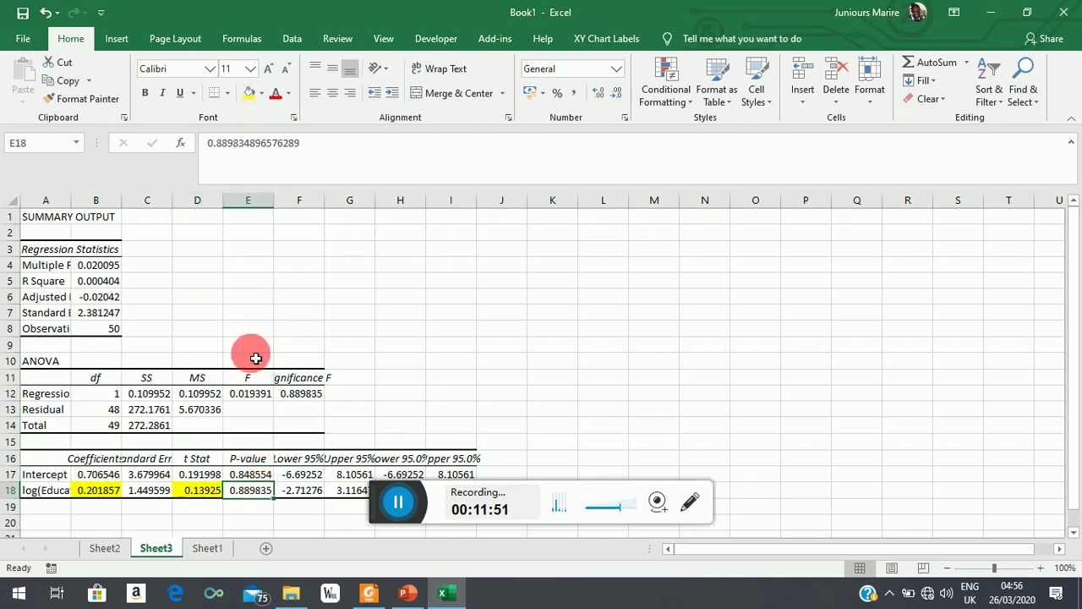
pyautogui.click(248, 94)
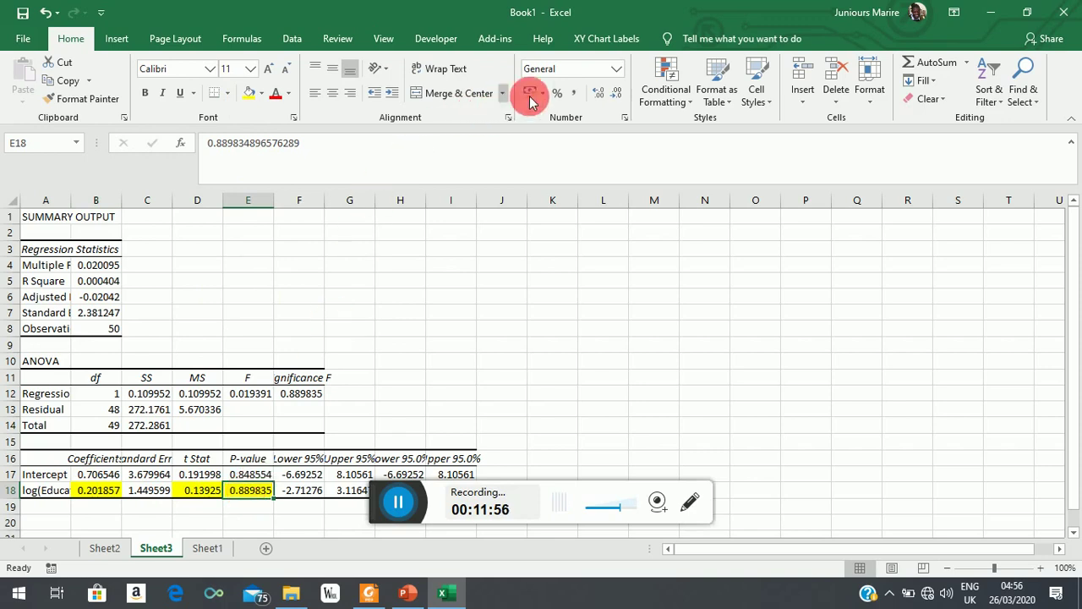
pyautogui.click(558, 93)
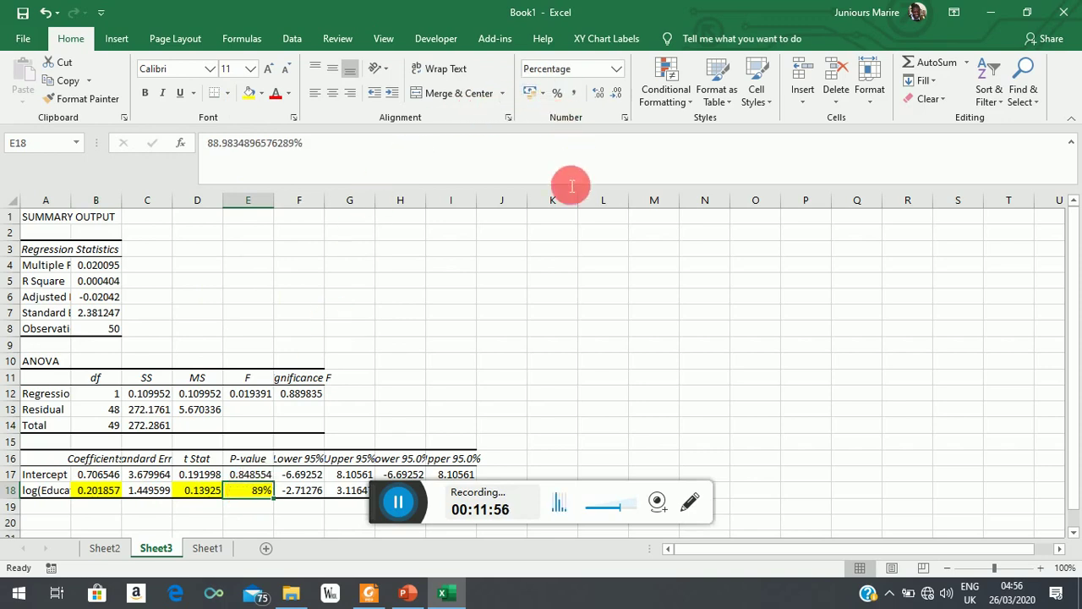
pyautogui.click(614, 93)
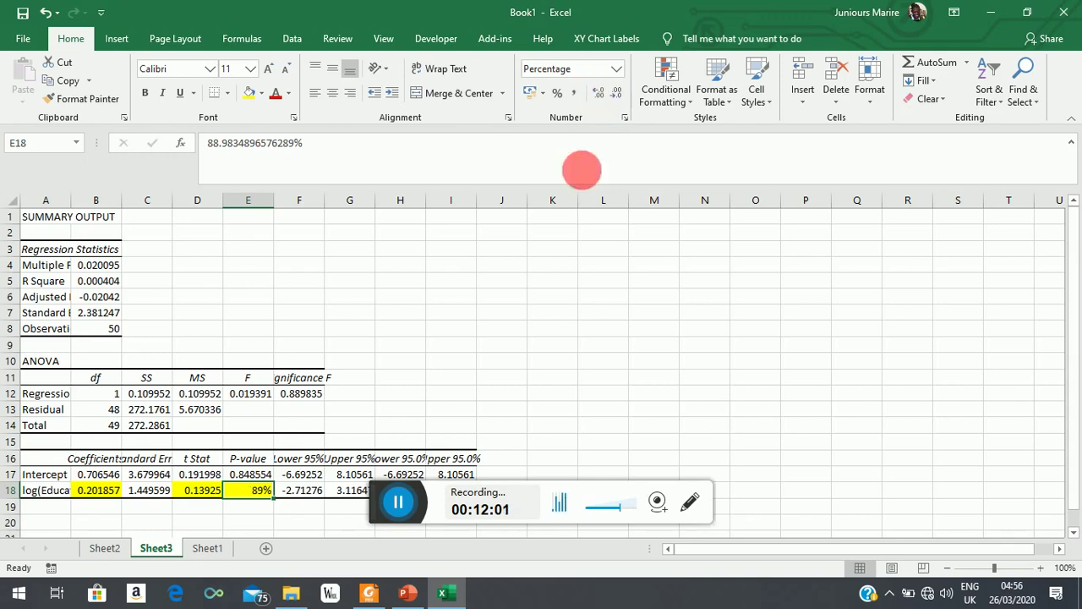
# Enter the null hypothesis "Null: coeff of logEdu = 0" in K3.
pyautogui.click(569, 251)
pyautogui.write('H')
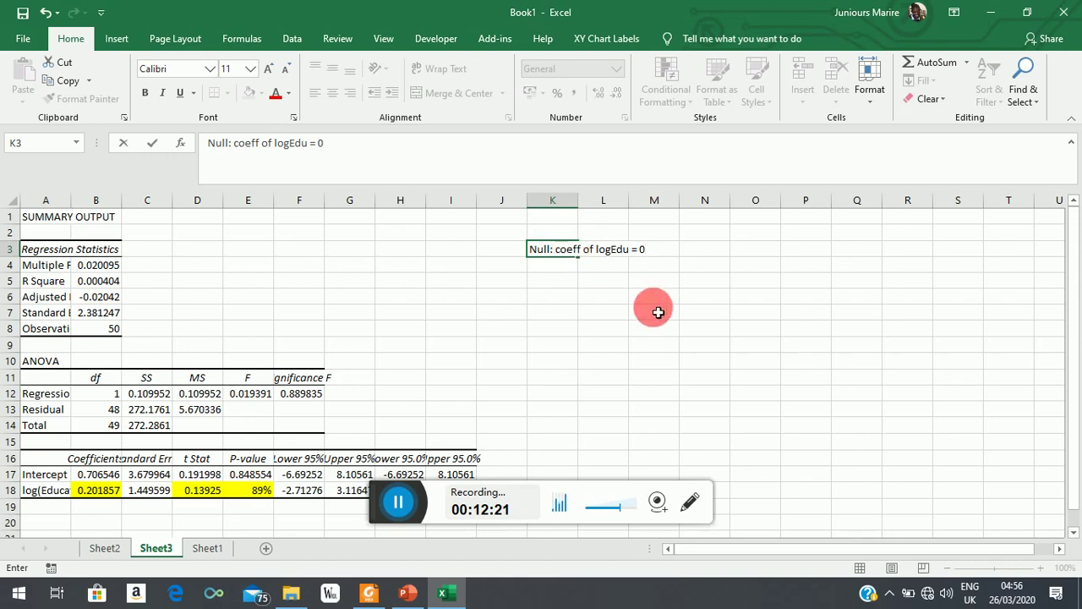
pyautogui.click(533, 296)
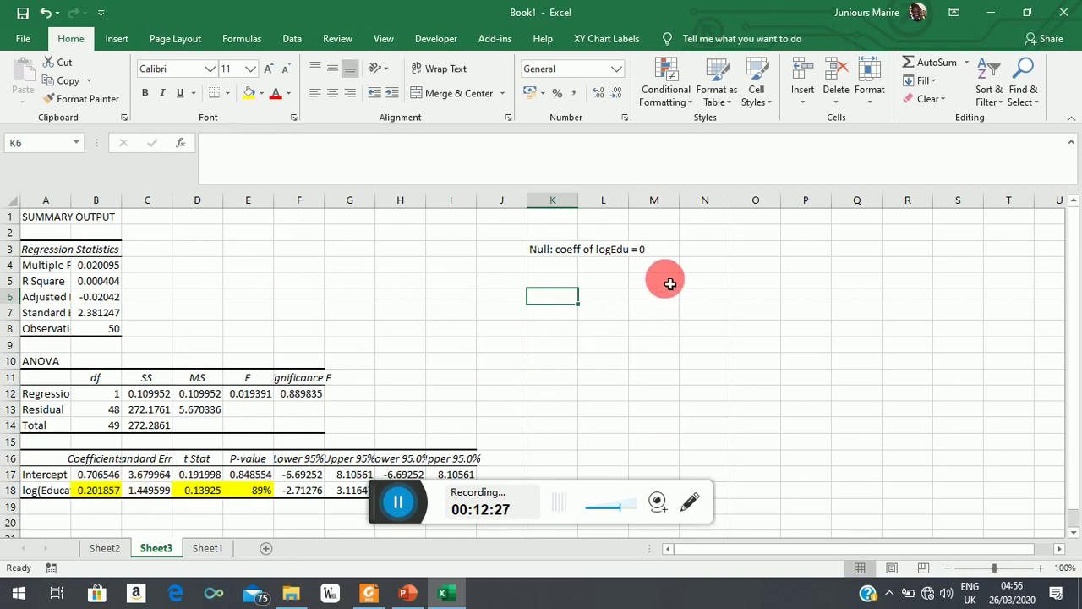
# Append "[or variance of the error term is constant)" to the null hypothesis in K3.
pyautogui.click(659, 254)
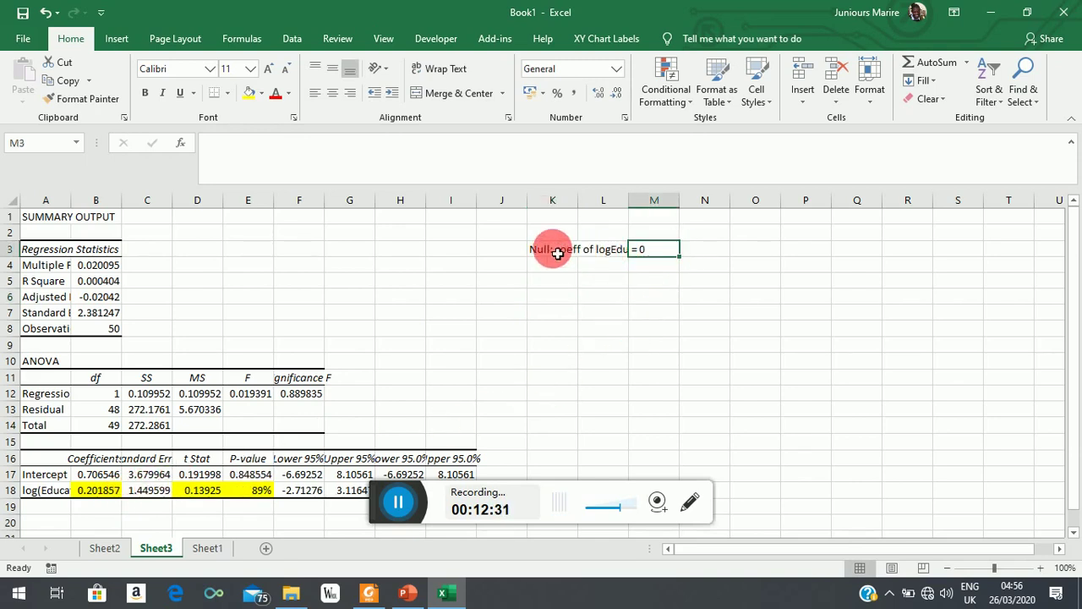
pyautogui.click(554, 250)
pyautogui.click(359, 150)
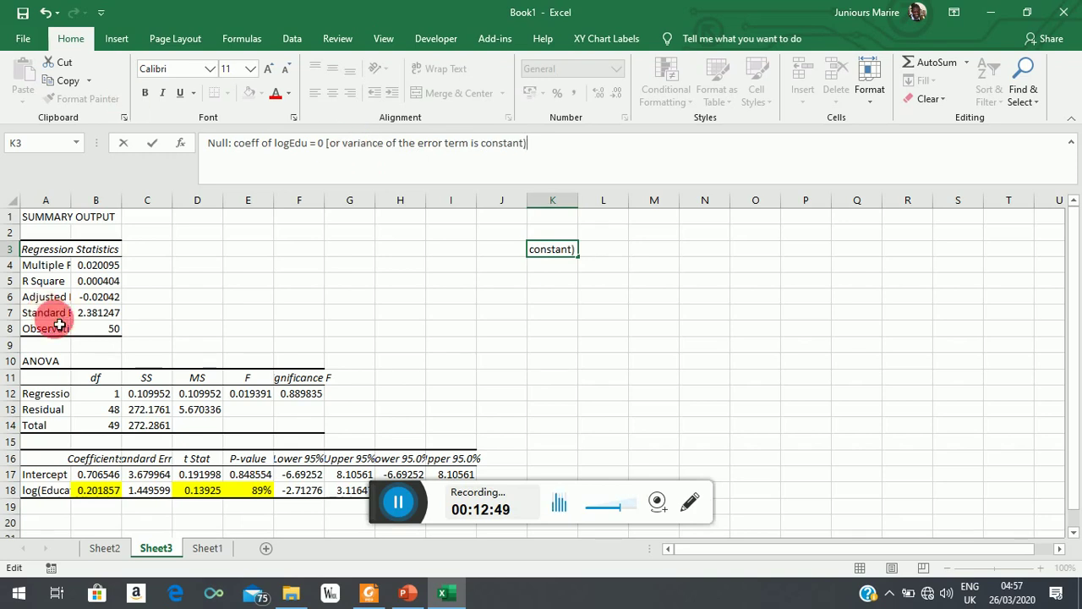
# Switch to PowerPoint and review the Park test equation on slide 167 and the test procedure on slide 168.
pyautogui.click(407, 594)
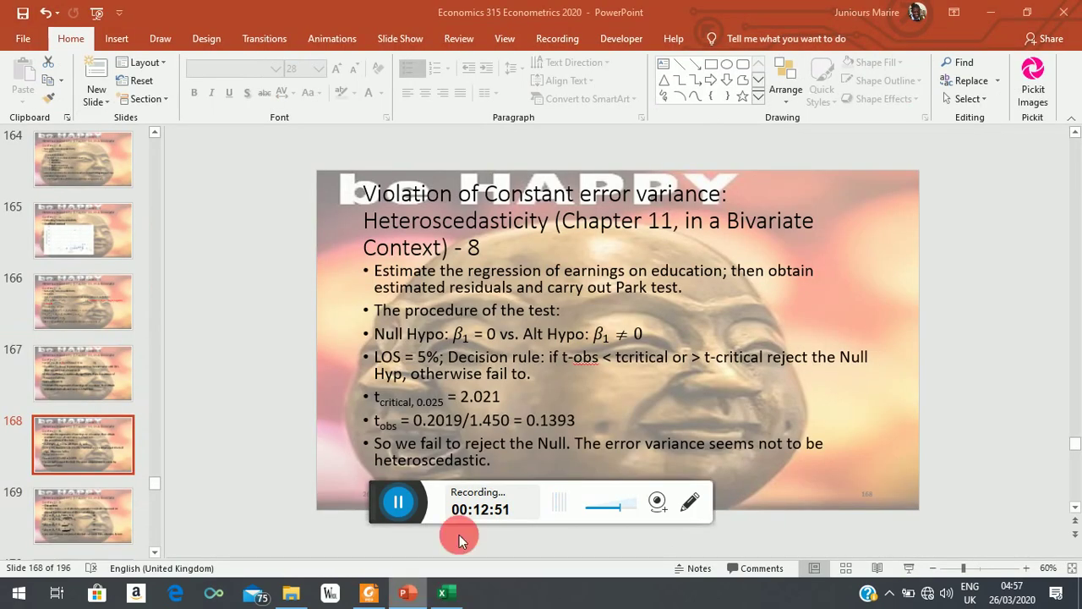
pyautogui.click(69, 366)
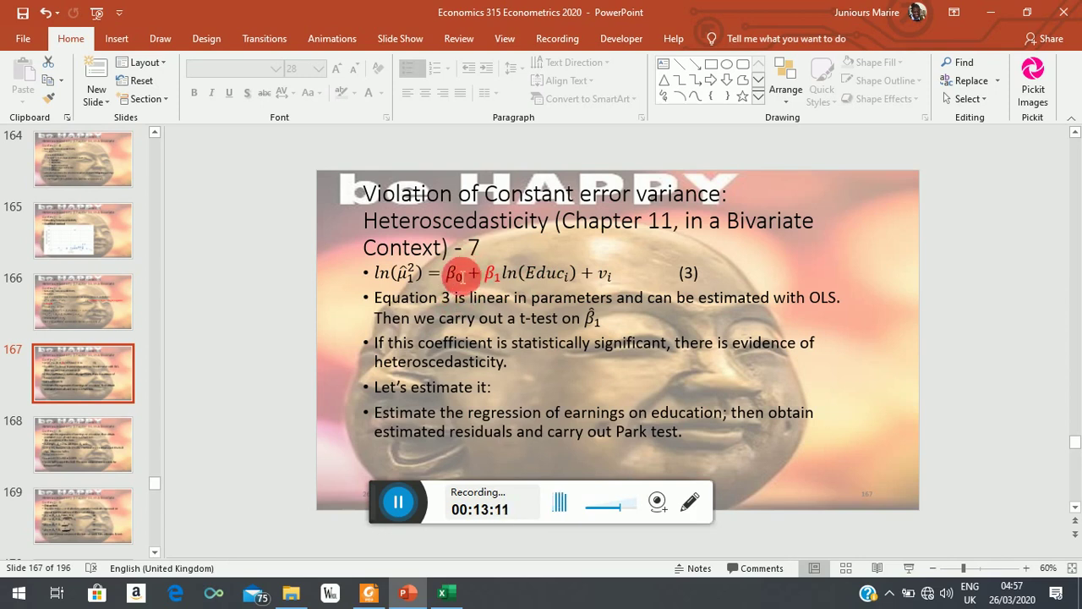
pyautogui.click(70, 439)
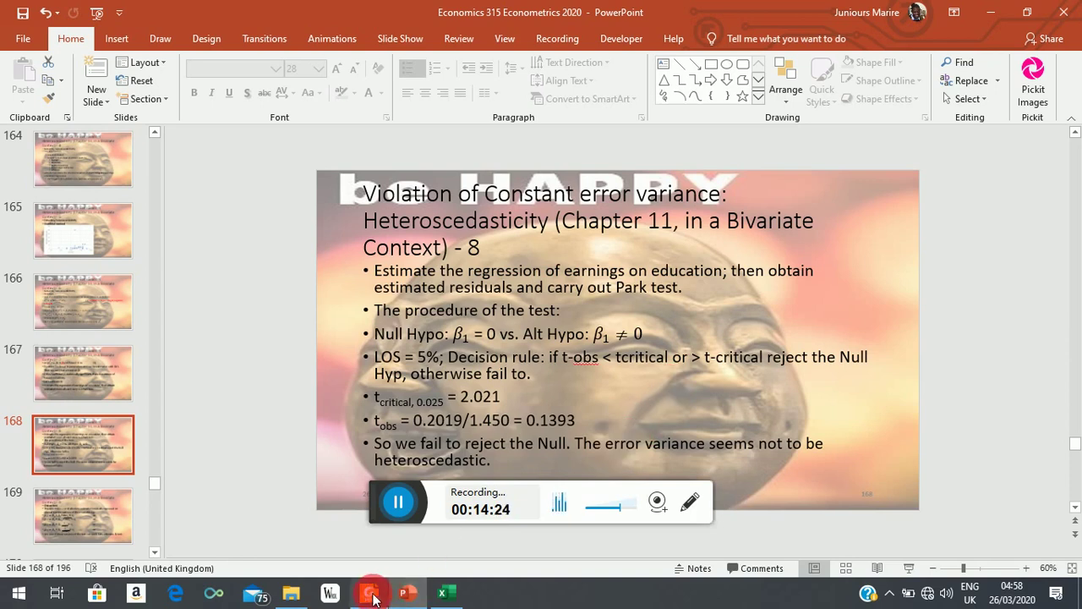
# Switch to the Gujarati & Porter PDF in Foxit Reader and find the t distribution table in the Statistical Tables appendix.
pyautogui.moveTo(370, 594)
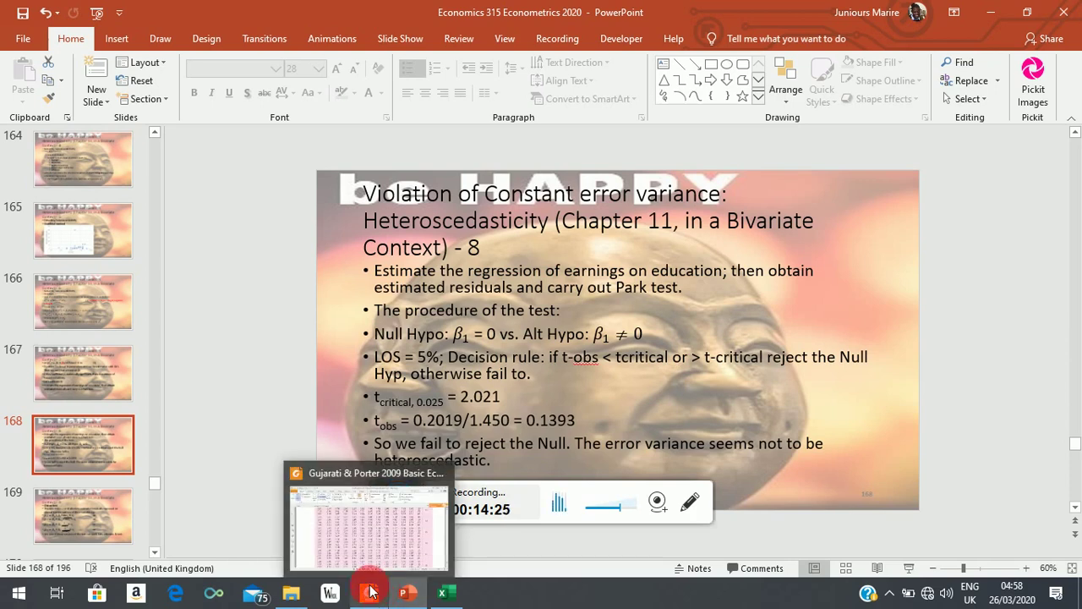
pyautogui.click(370, 594)
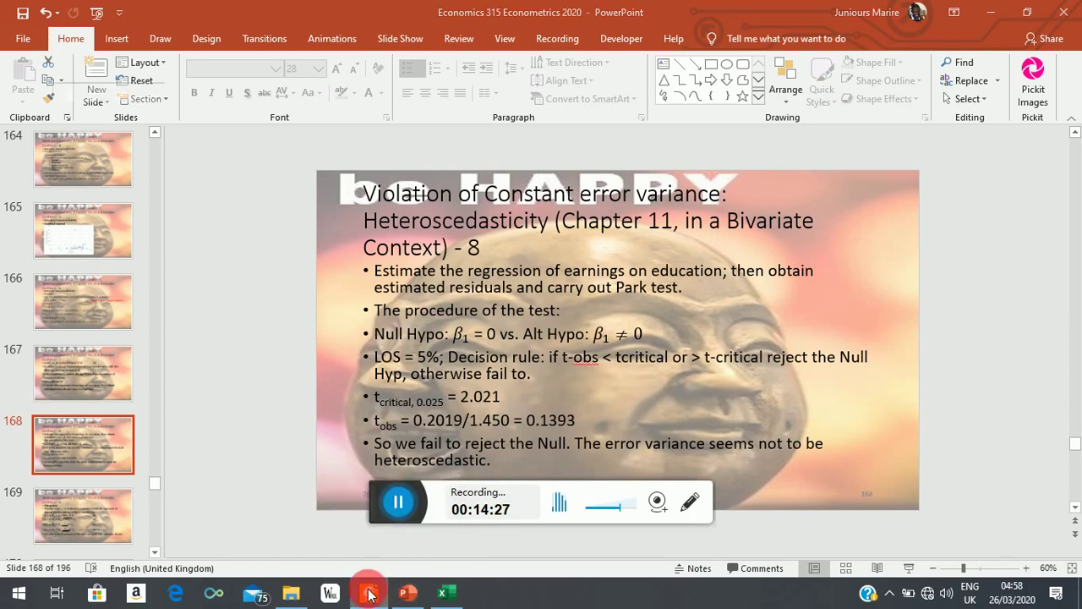
pyautogui.click(1072, 193)
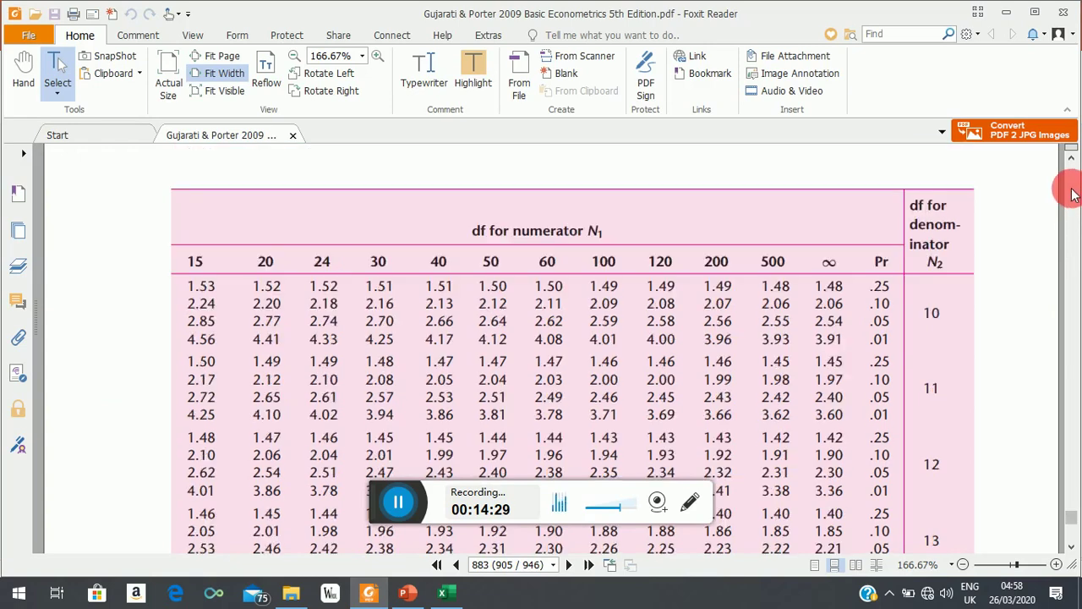
pyautogui.scroll(15, 1071, 169)
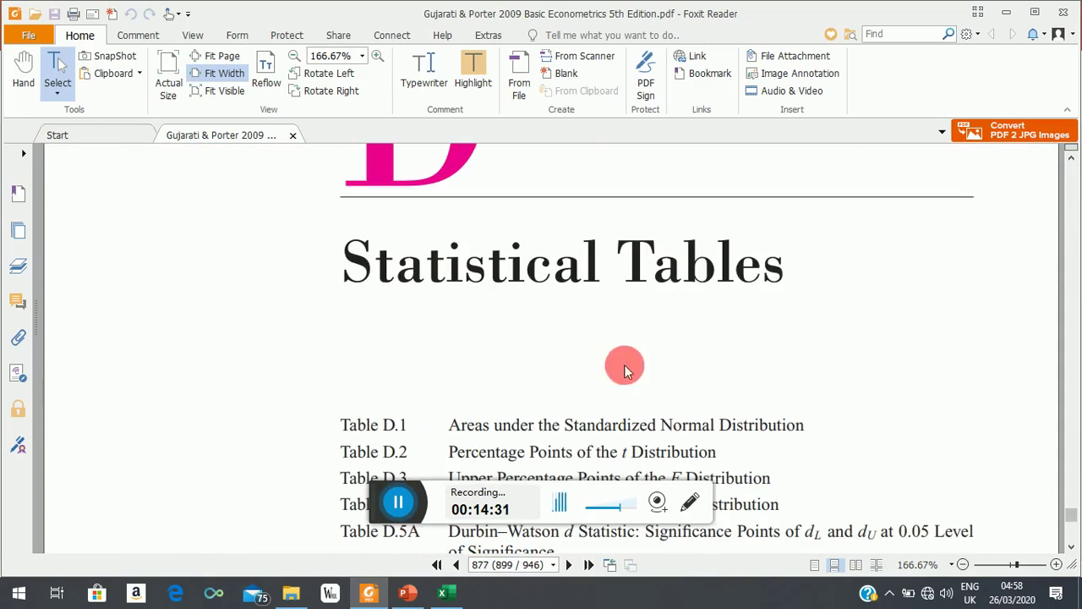
pyautogui.scroll(-20, 648, 389)
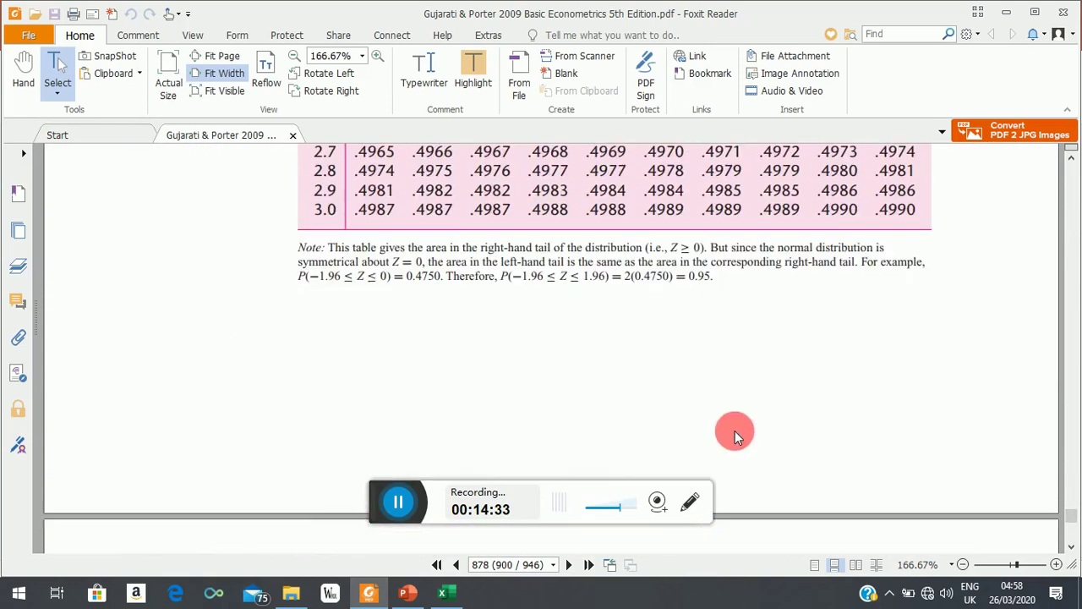
pyautogui.scroll(-10, 734, 435)
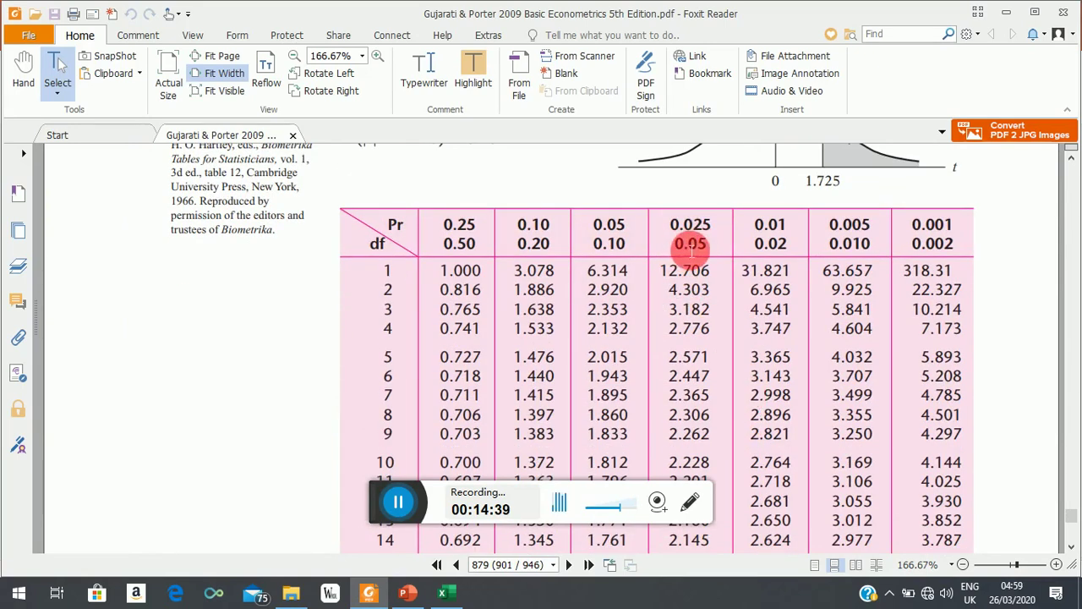
# Look up the critical t value for a two-tailed 0.05 probability in the row for 40 degrees of freedom.
pyautogui.moveTo(669, 244); pyautogui.dragTo(713, 252)
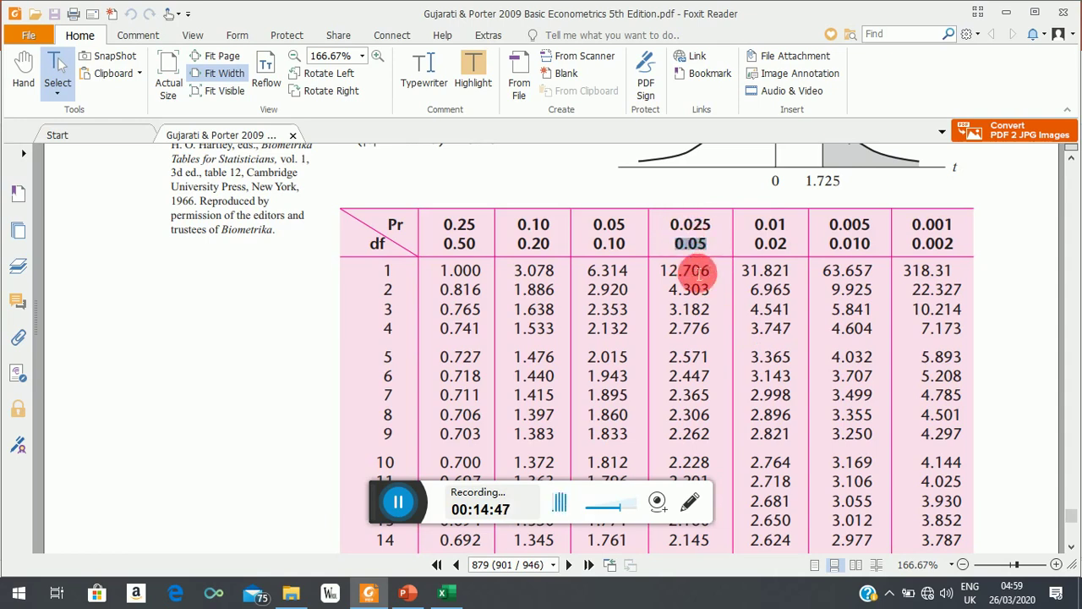
pyautogui.scroll(-6, 691, 272)
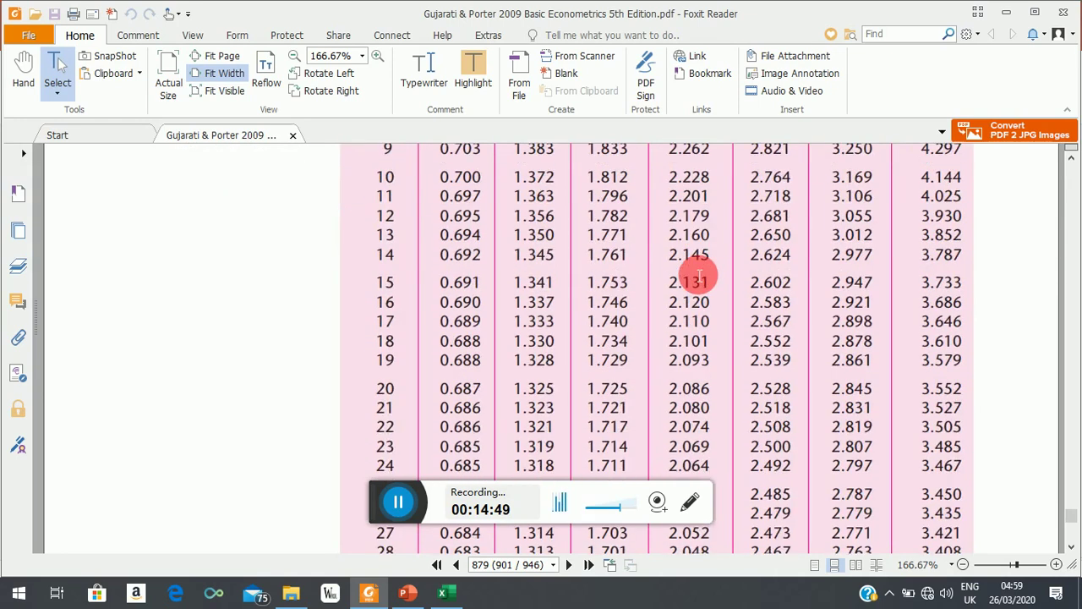
pyautogui.scroll(-1, 693, 274)
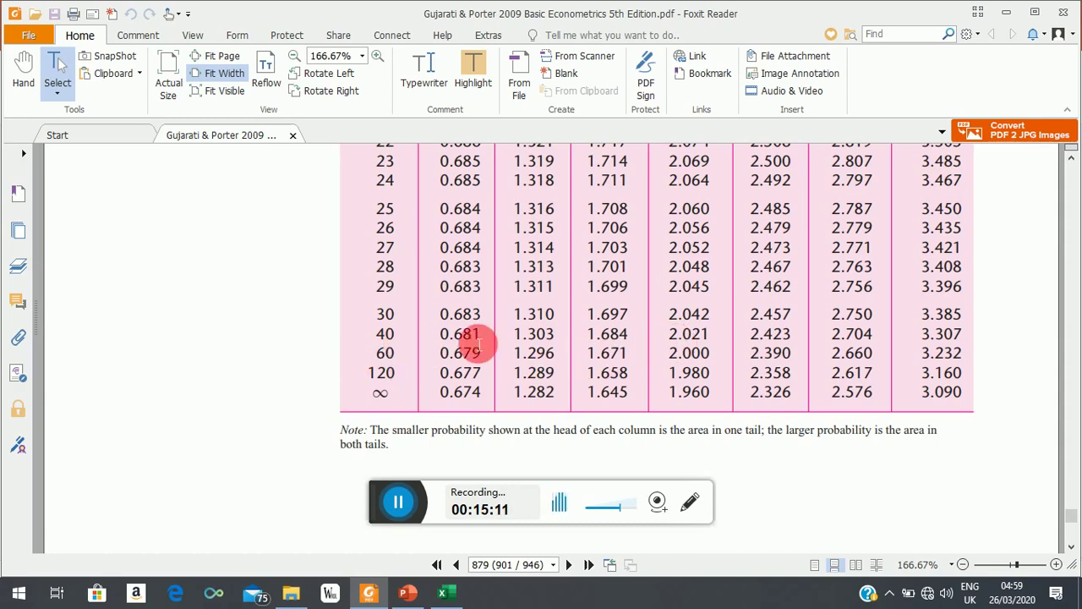
pyautogui.moveTo(668, 336); pyautogui.dragTo(717, 344)
pyautogui.click(132, 37)
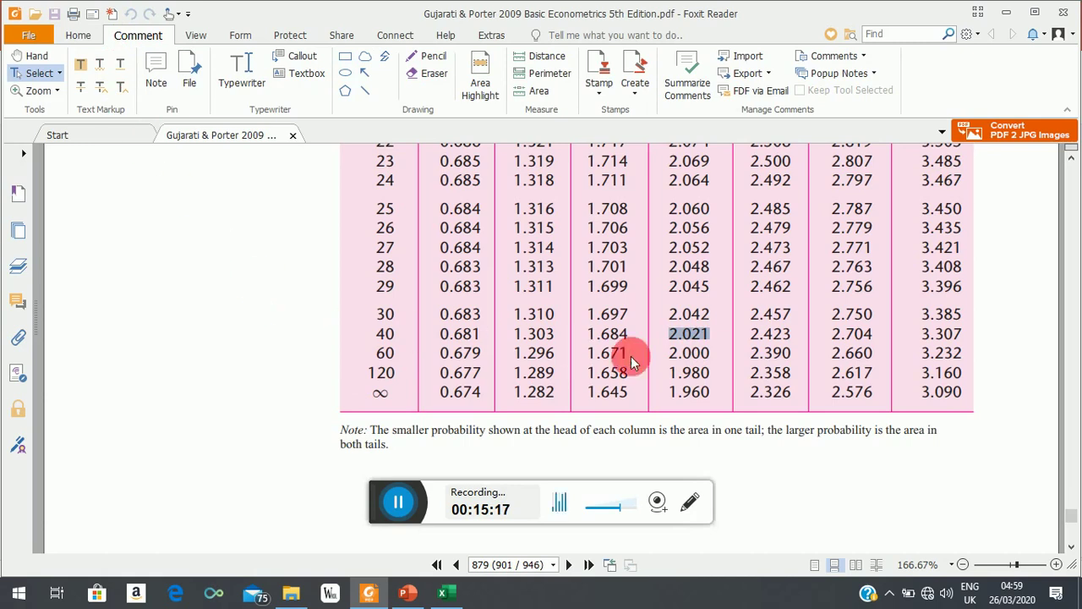
# Switch to Excel, finish the K3 note by selecting the log(Education) t Stat, and return to slide 168 in PowerPoint.
pyautogui.click(443, 592)
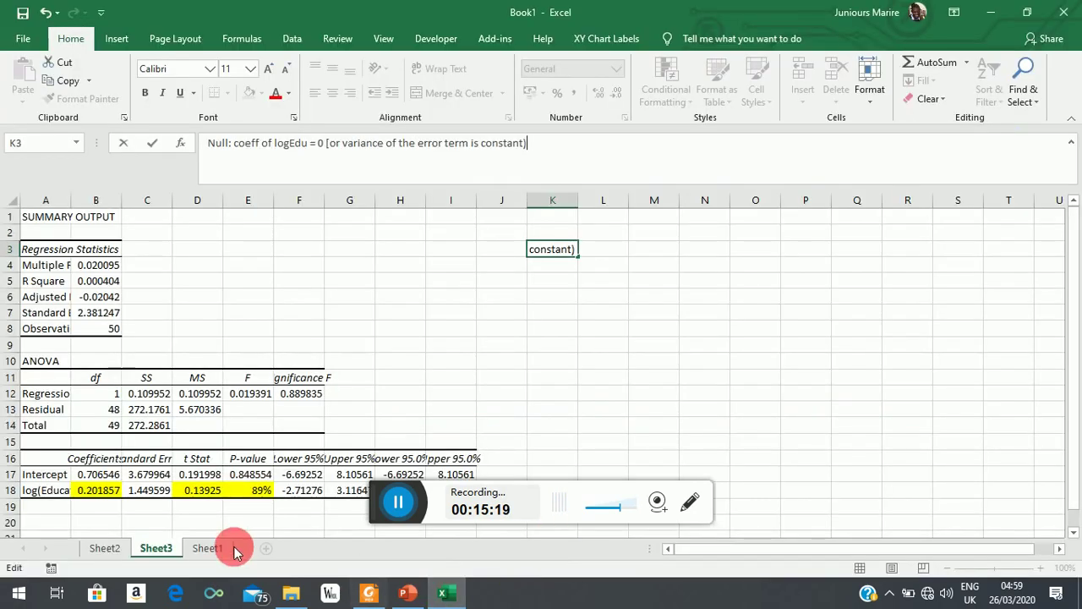
pyautogui.click(201, 492)
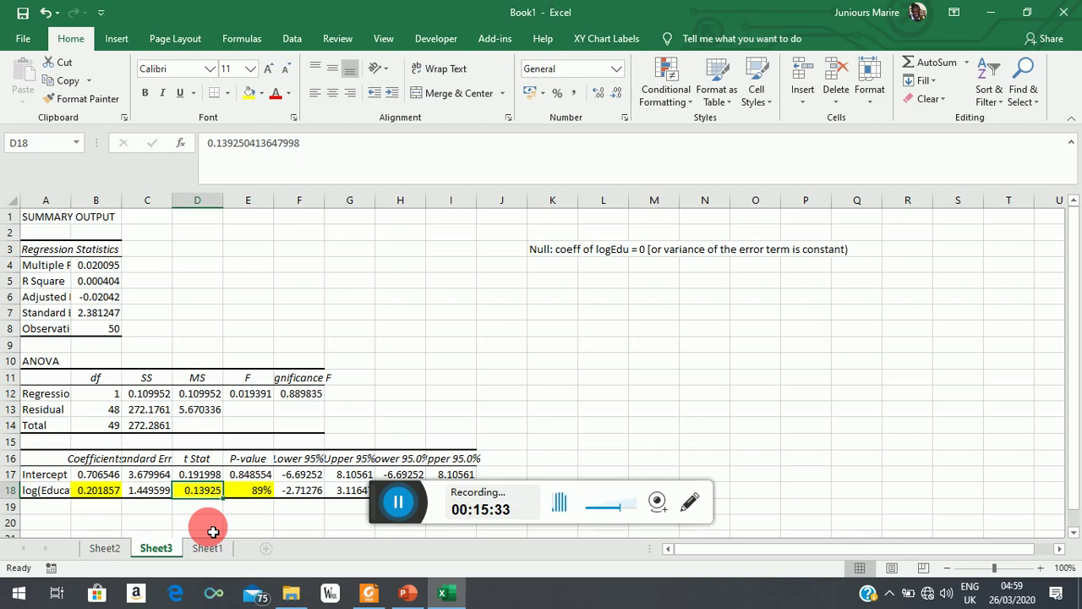
pyautogui.click(406, 592)
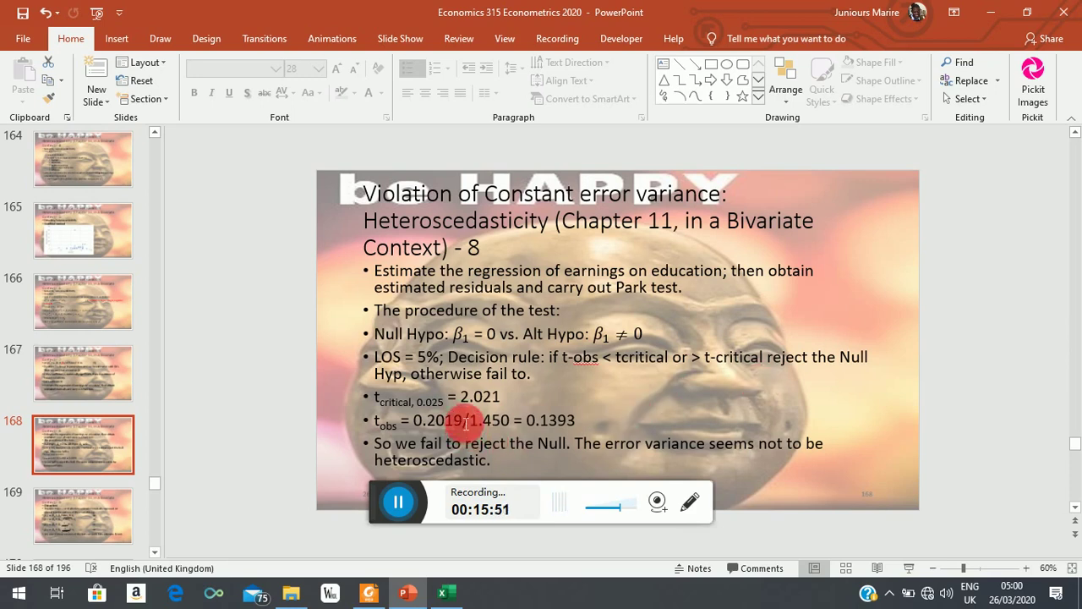
# Insert "+/-" before the 2.021 critical t value on slide 168.
pyautogui.click(470, 409)
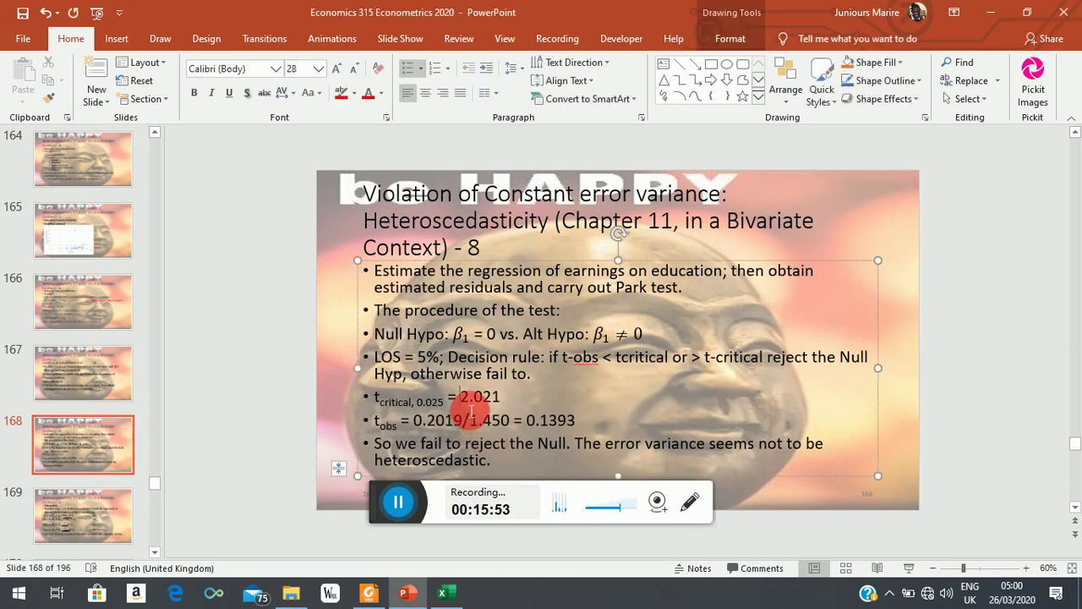
pyautogui.write('+/-')
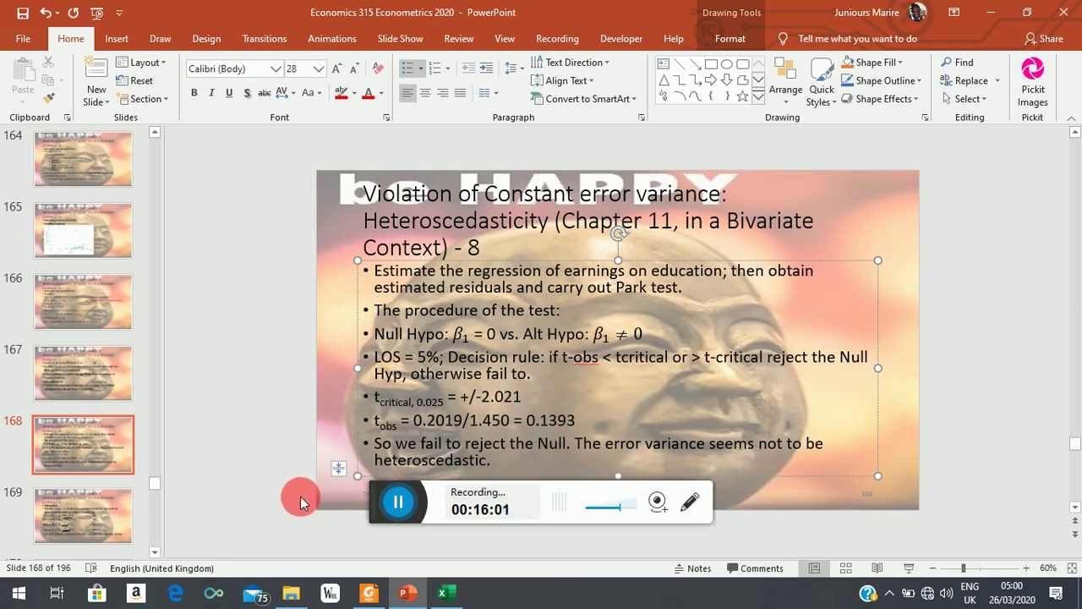
# Switch to Excel to compare the log(Education) t Stat with the critical value on the PowerPoint slide, and open slide 169 on the Glejser test.
pyautogui.click(442, 591)
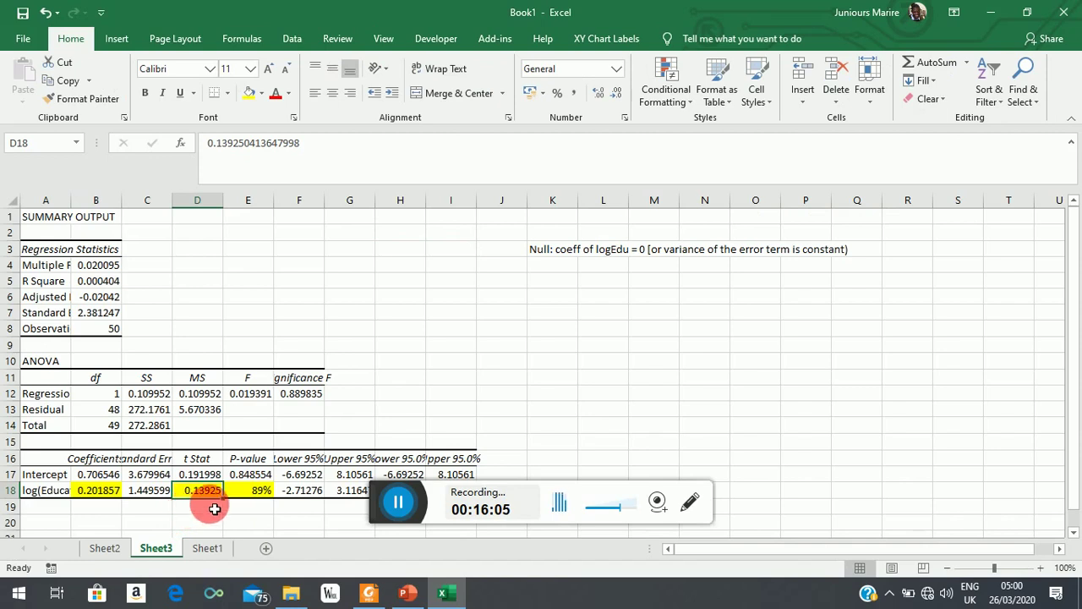
pyautogui.scroll(-1, 235, 494)
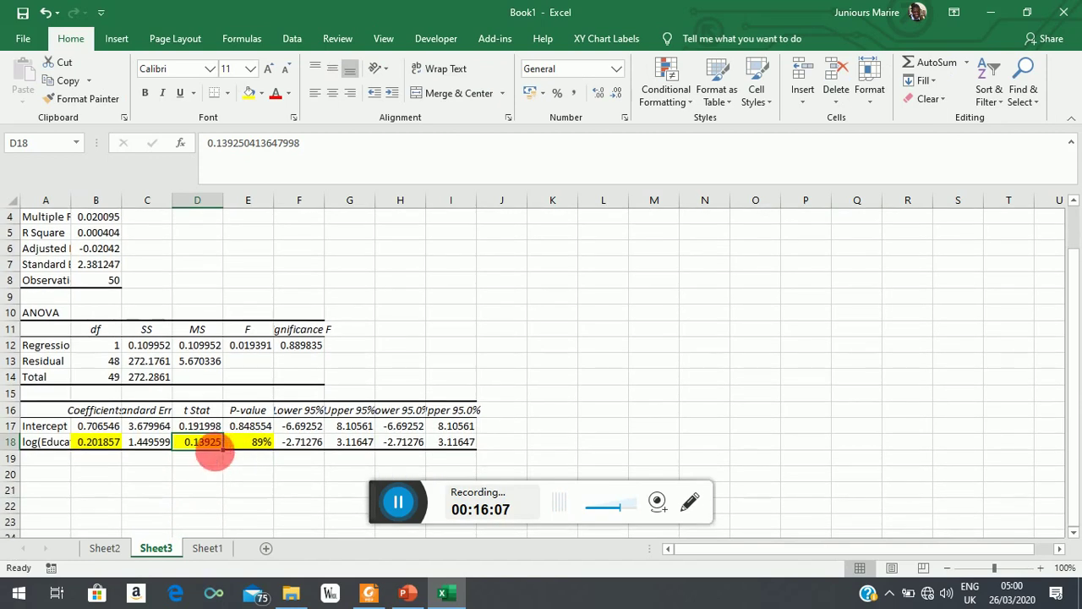
pyautogui.click(405, 590)
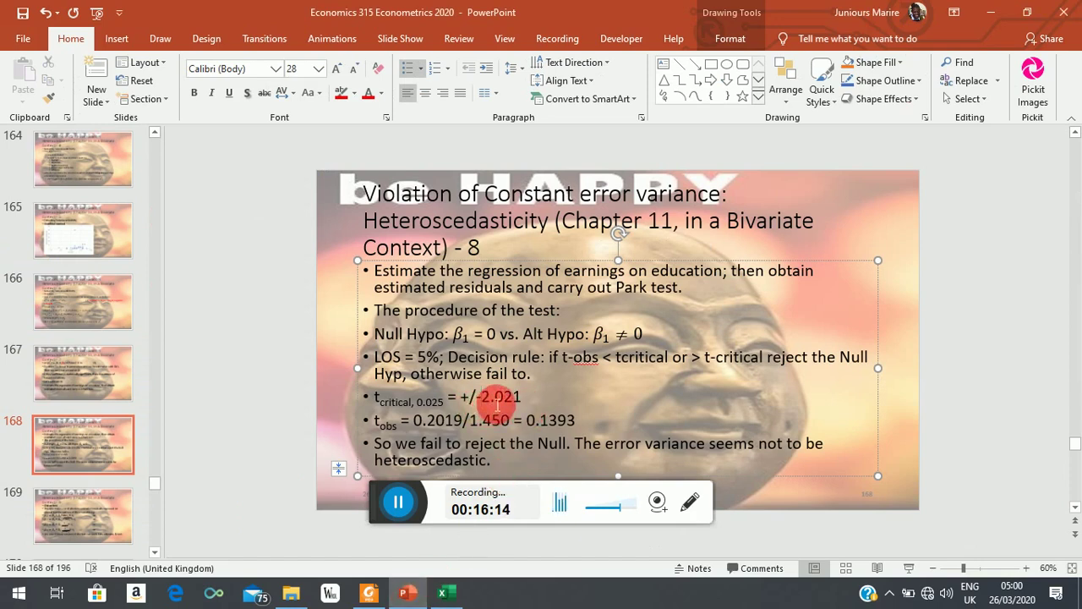
pyautogui.click(479, 397)
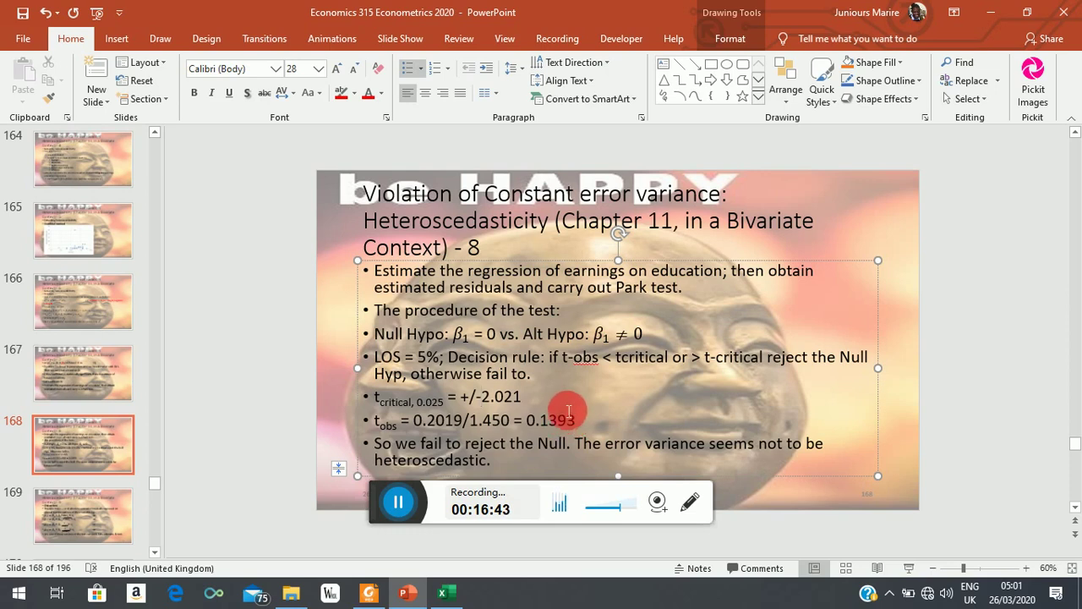
pyautogui.click(93, 526)
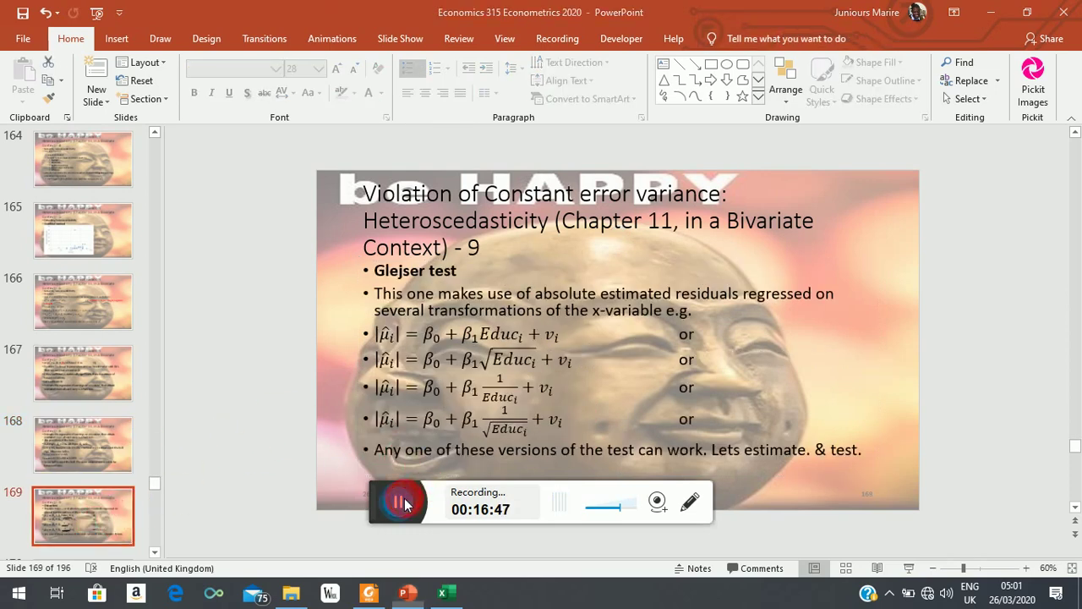